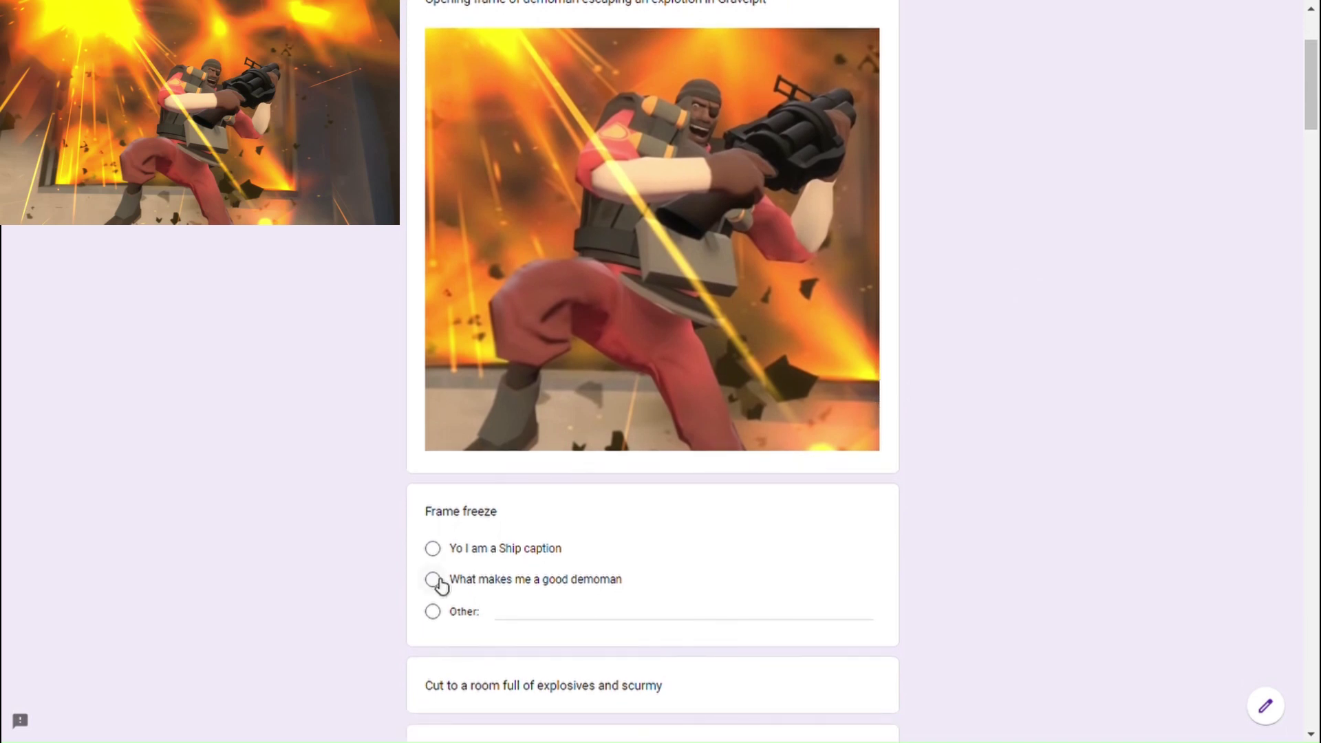
- Select 'What makes me a good demoman', 'I wouldn't be sitting here…', 'LEEETS DO ITTTTTT' and 'Survive'
left_click(435, 581)
scroll(486, 557, "down", 2)
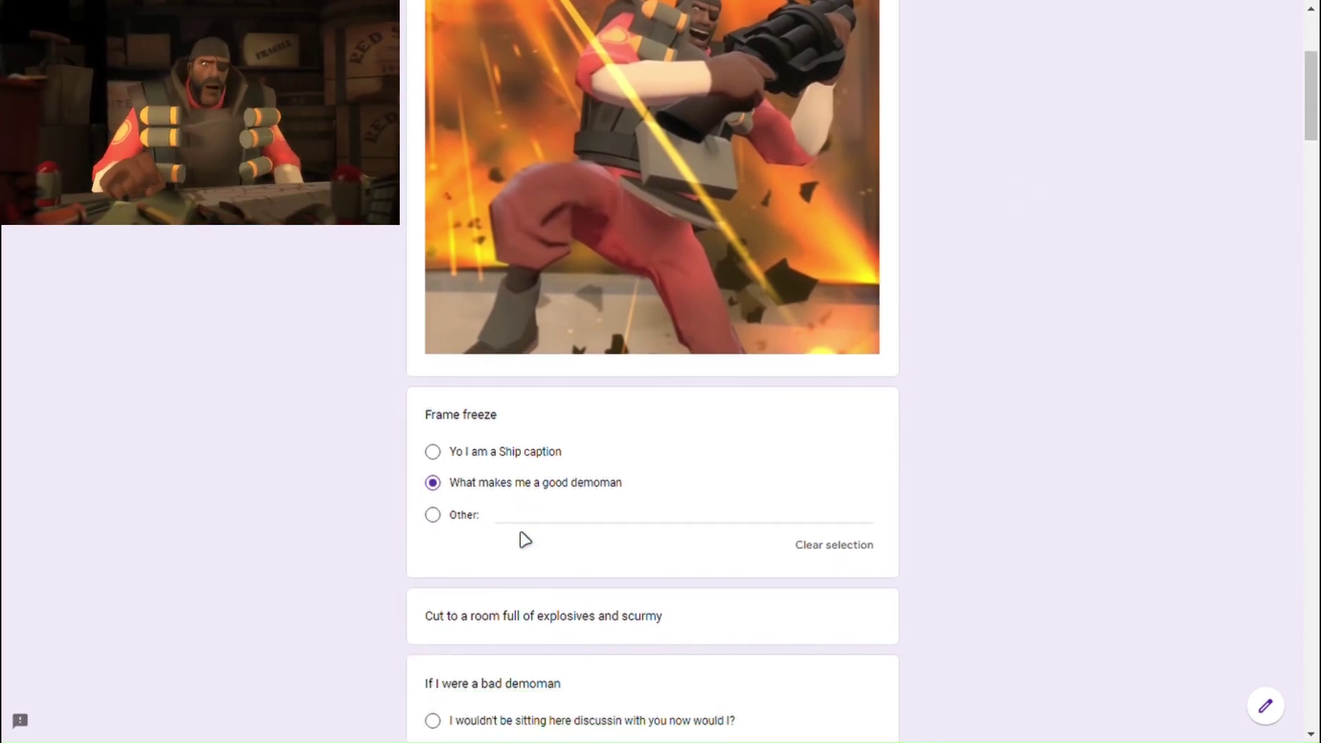
scroll(525, 543, "down", 2)
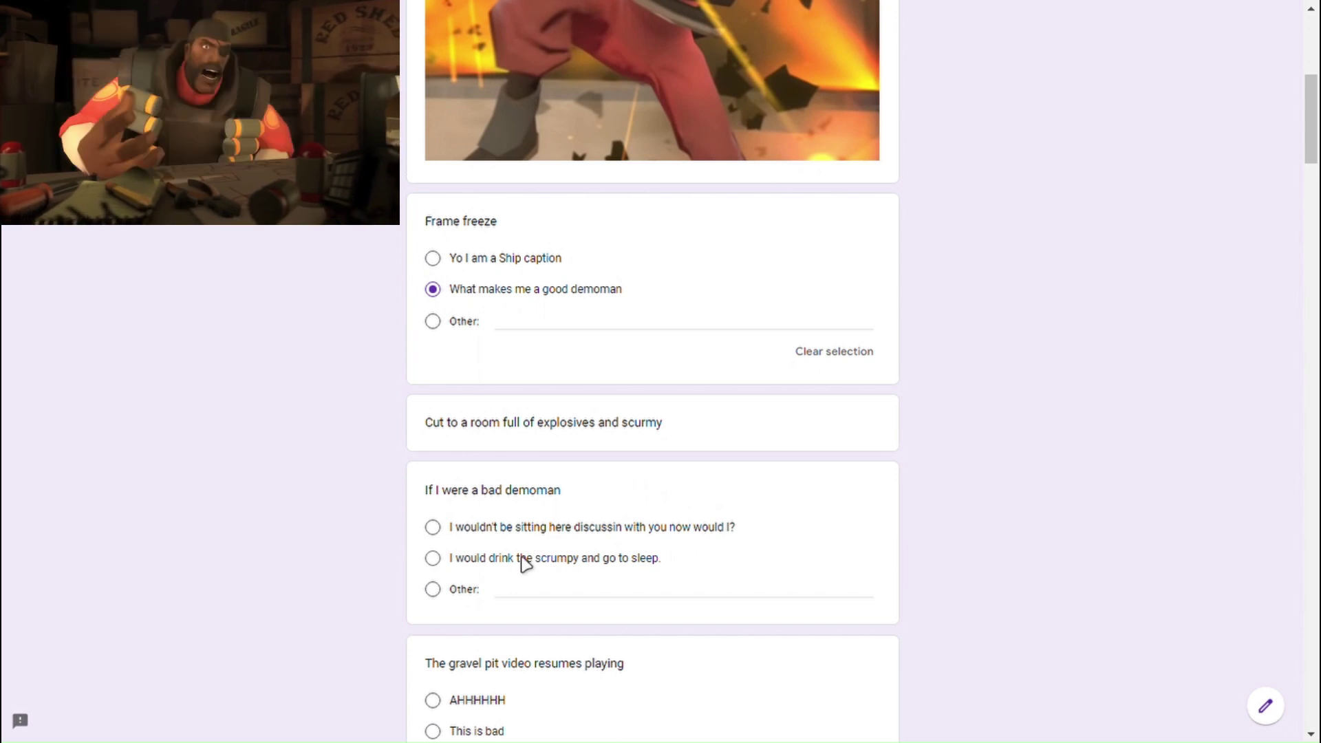
left_click(476, 547)
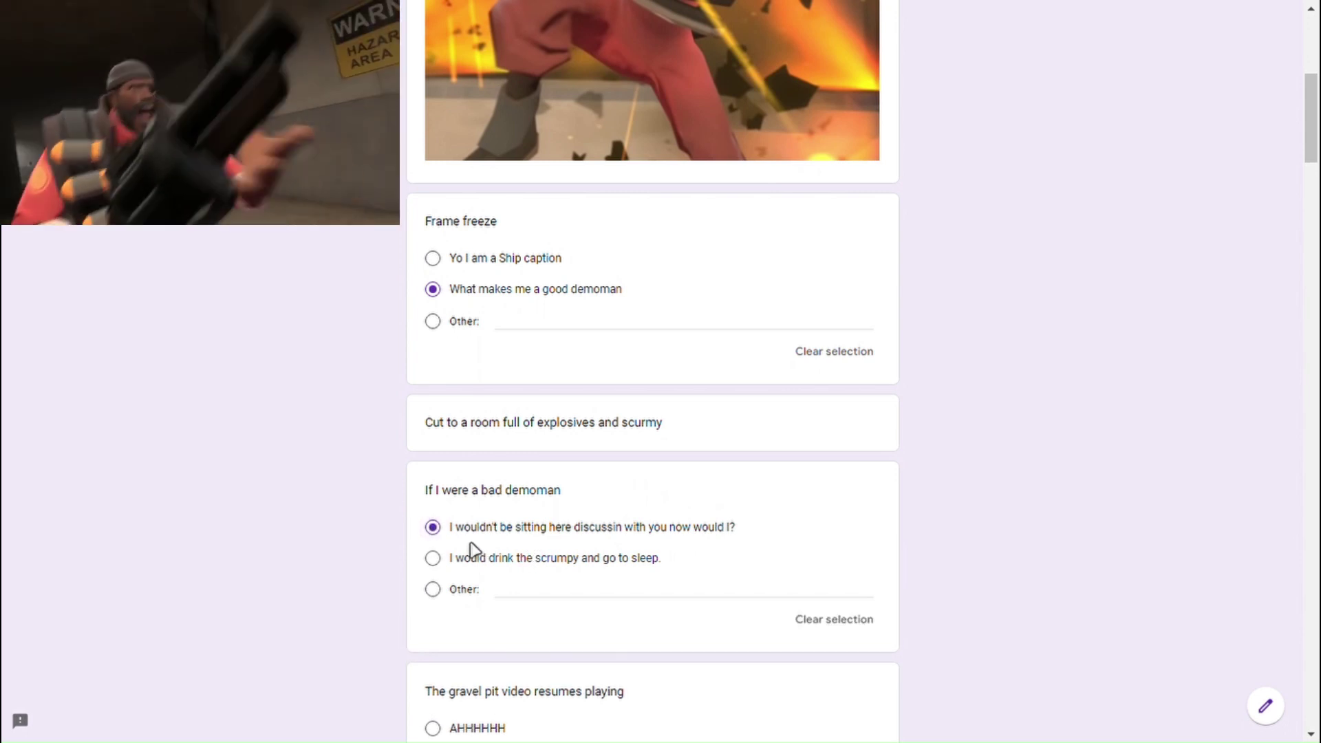
scroll(454, 558, "down", 2)
scroll(438, 566, "down", 1)
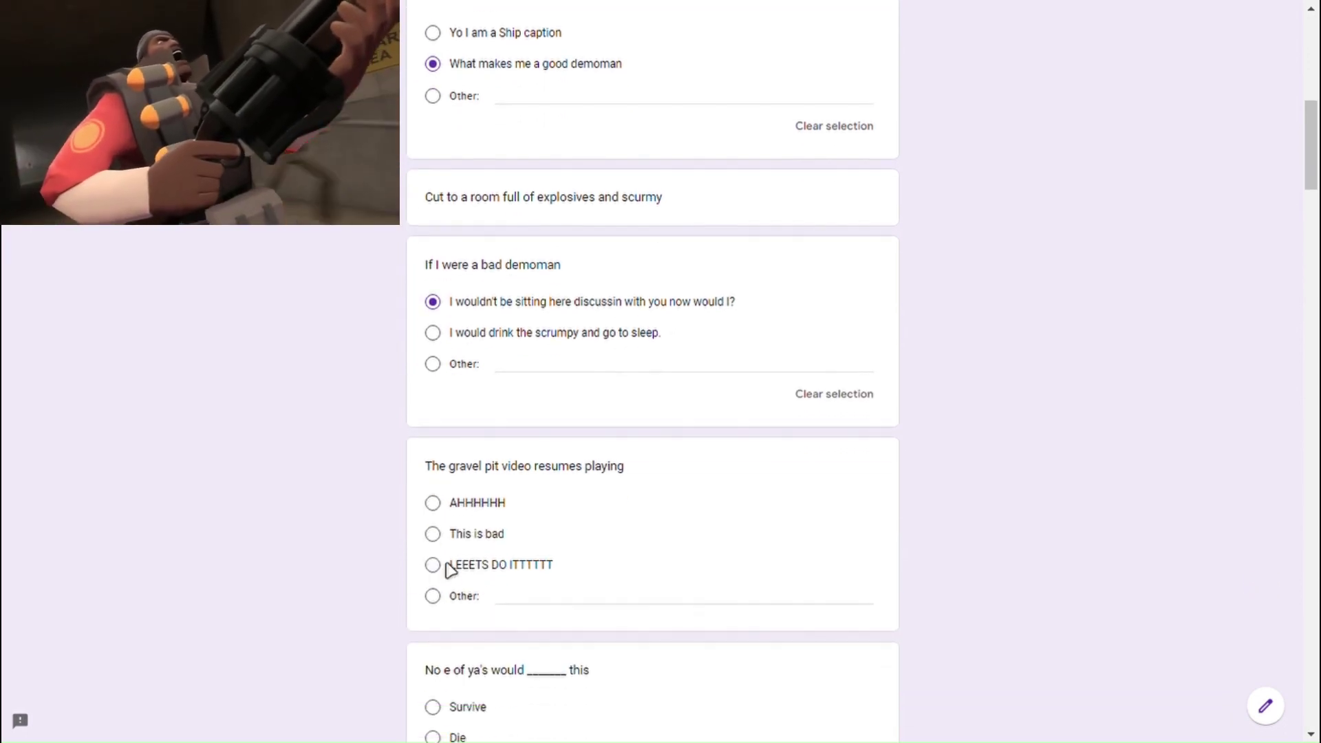
left_click(446, 574)
scroll(376, 573, "down", 1)
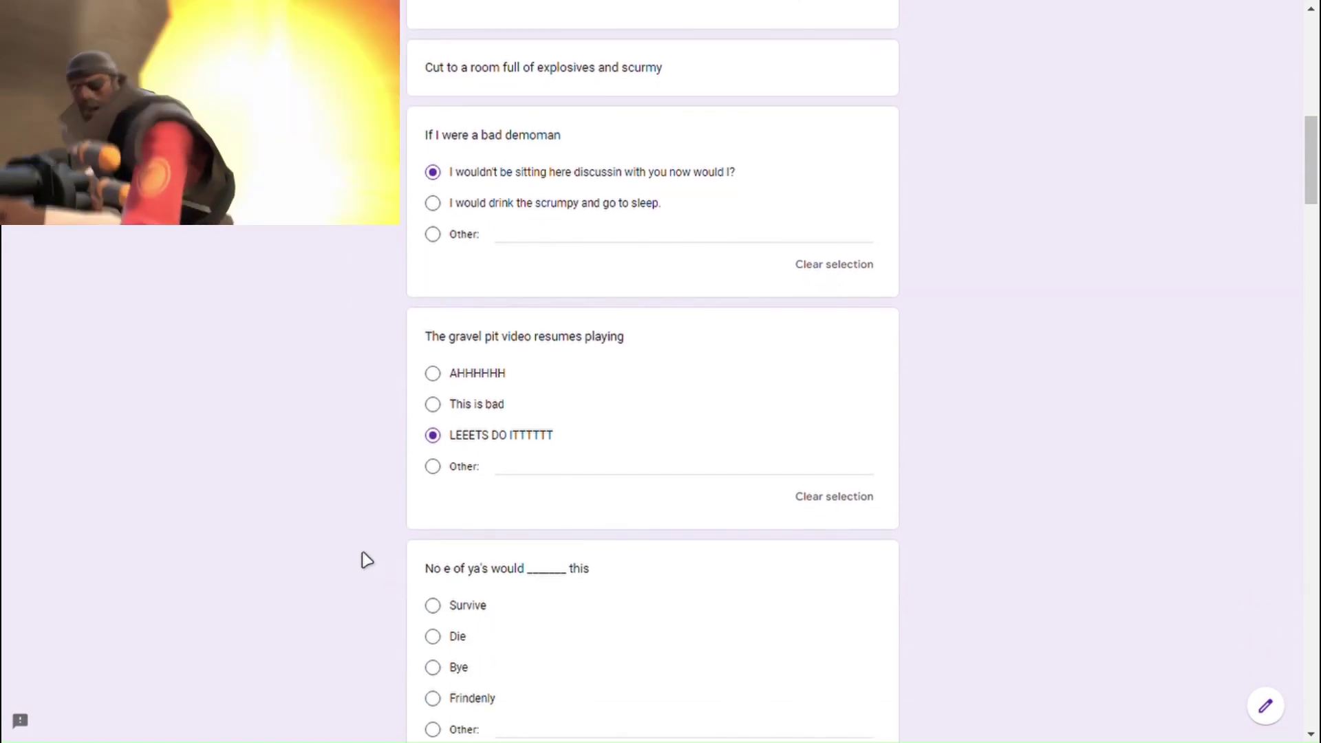
left_click(435, 607)
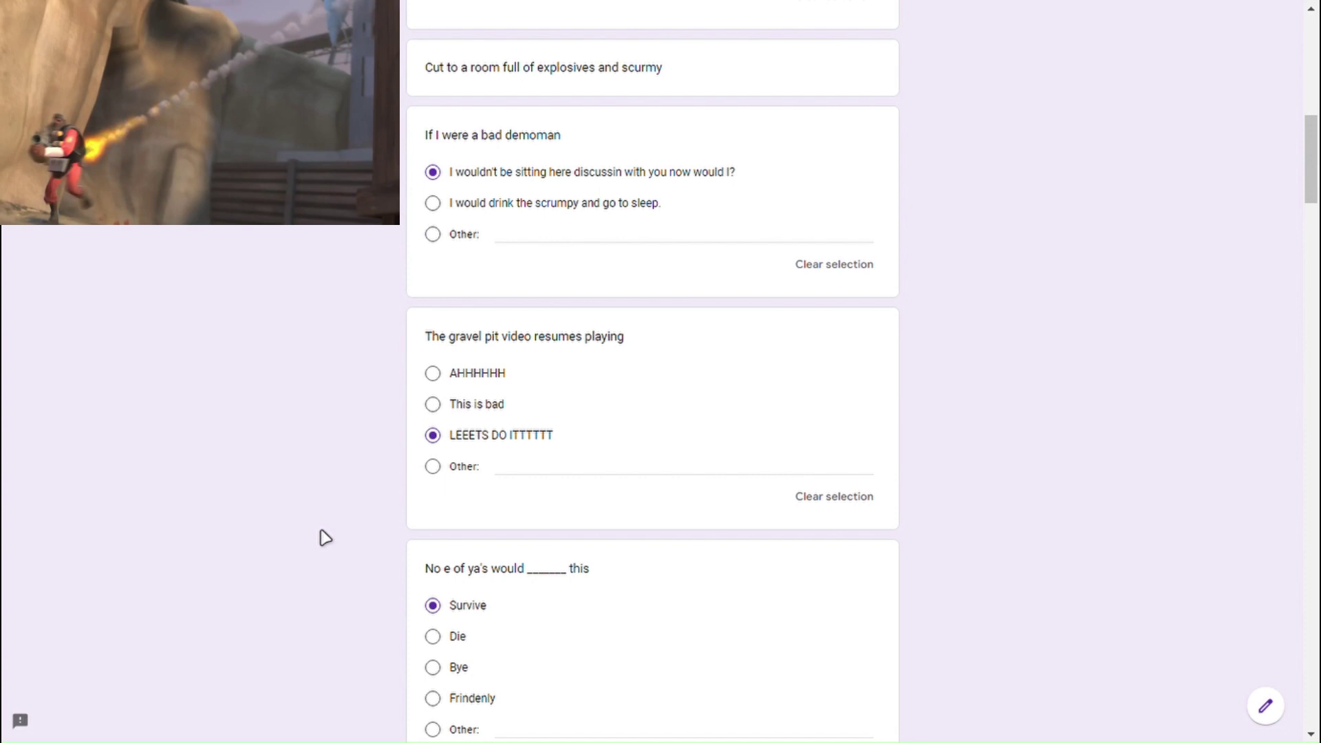
scroll(315, 535, "down", 1)
scroll(291, 515, "down", 1)
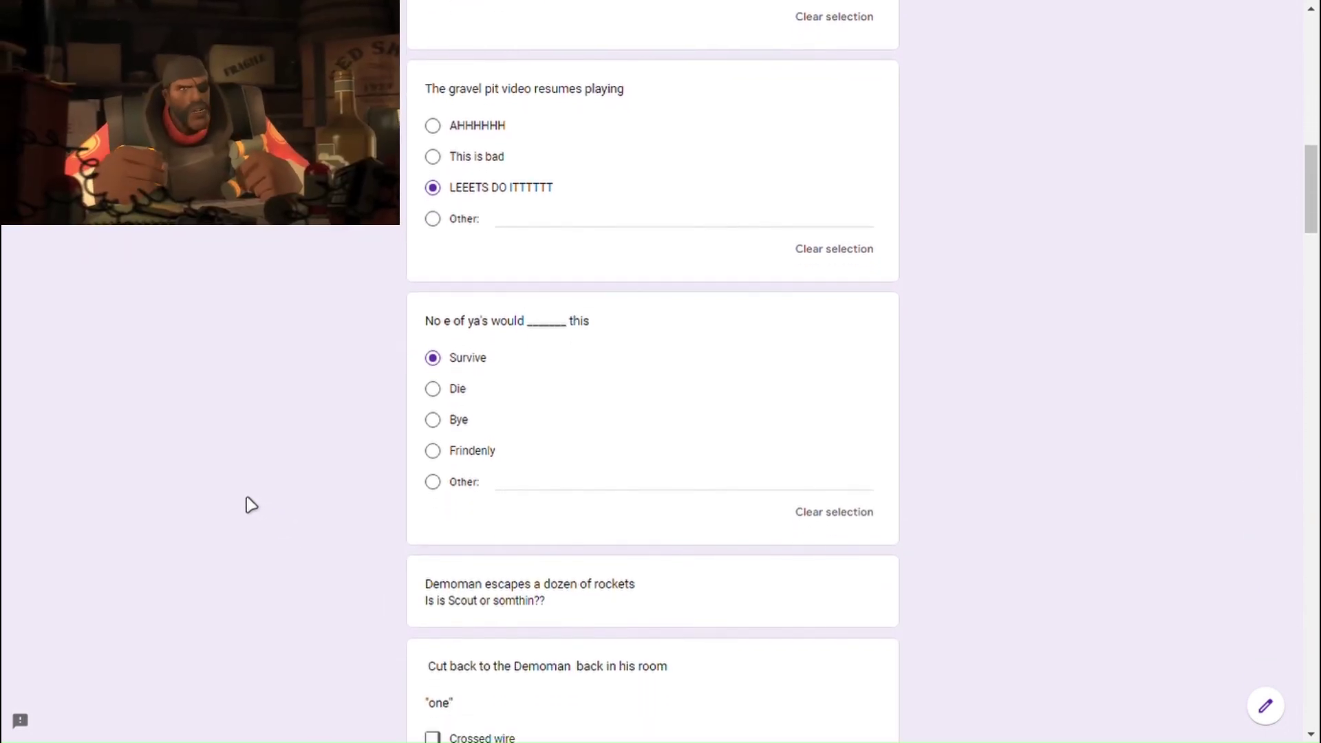
scroll(227, 488, "down", 1)
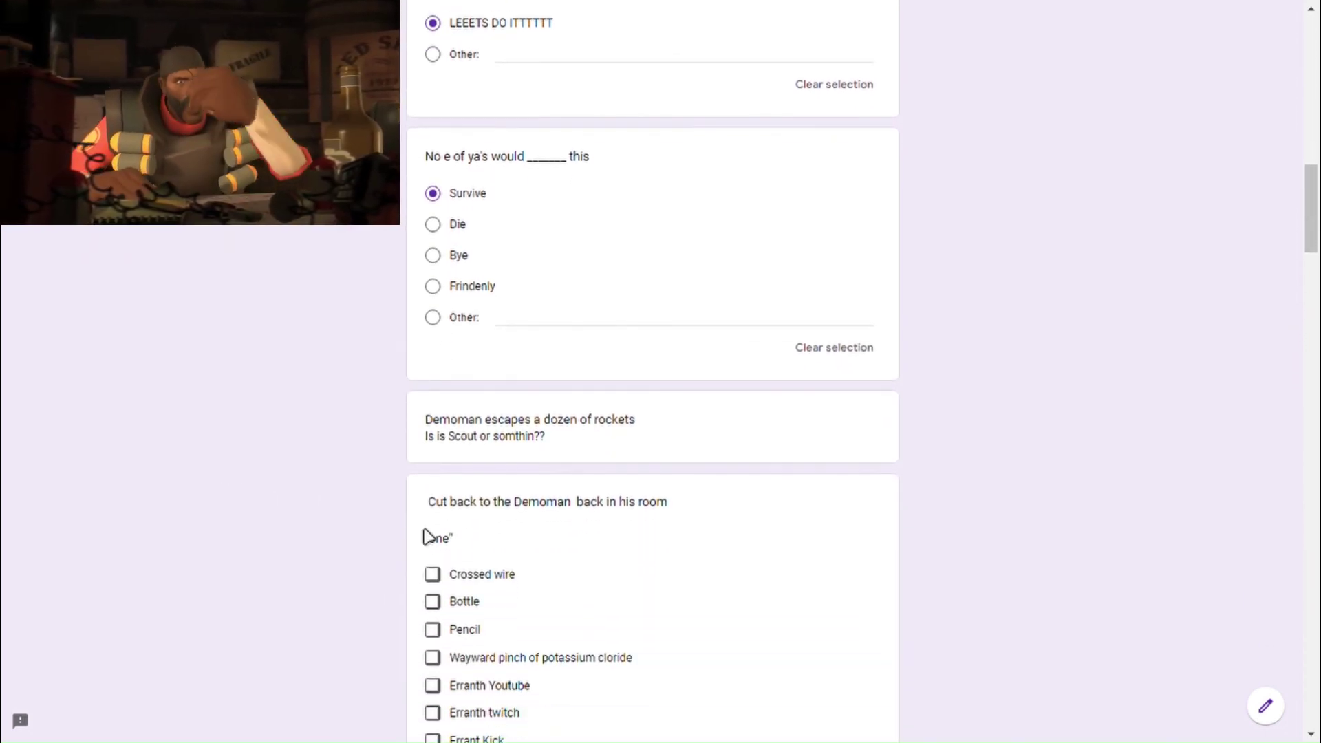
- Check Crossed wire, Wayward pinch of potassium cloride and Erranth twitch, and set 'And' to KABLOIT
left_click(459, 570)
left_click(434, 651)
scroll(369, 631, "down", 2)
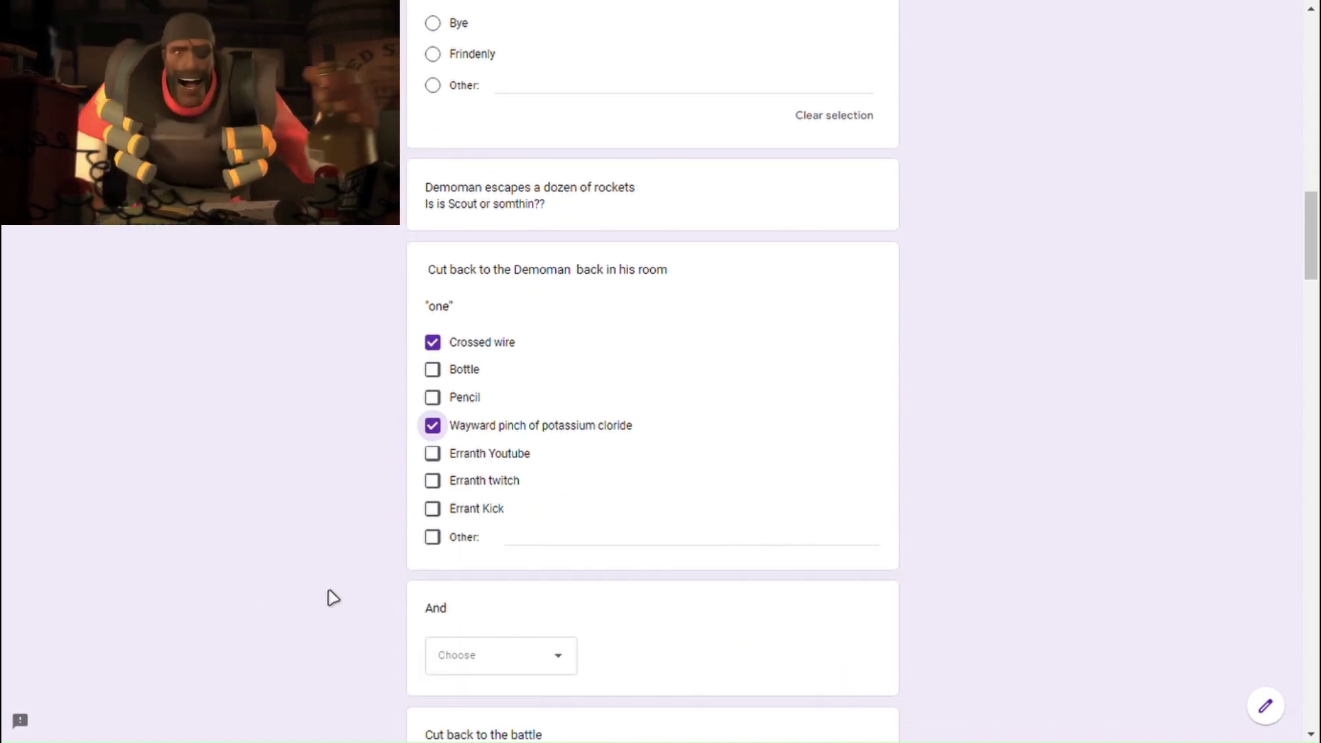
left_click(432, 481)
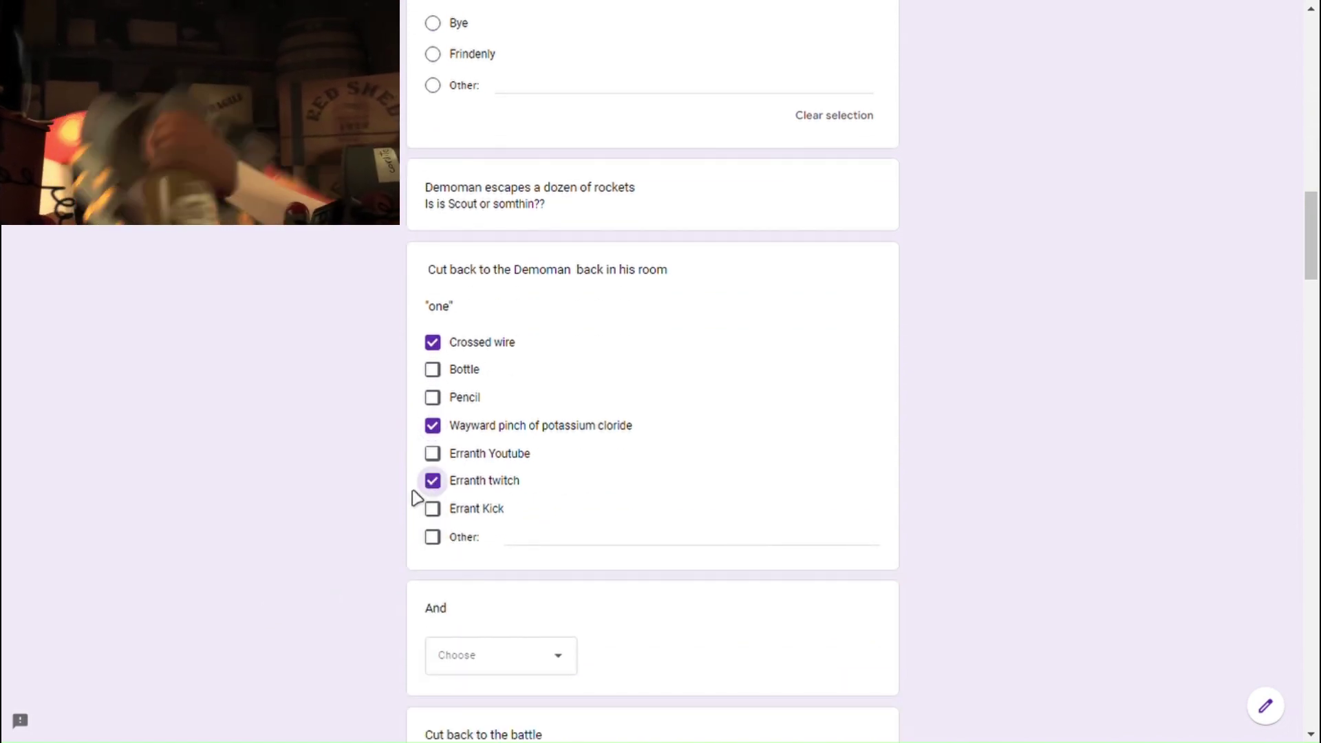
left_click(501, 655)
left_click(481, 647)
scroll(300, 604, "down", 2)
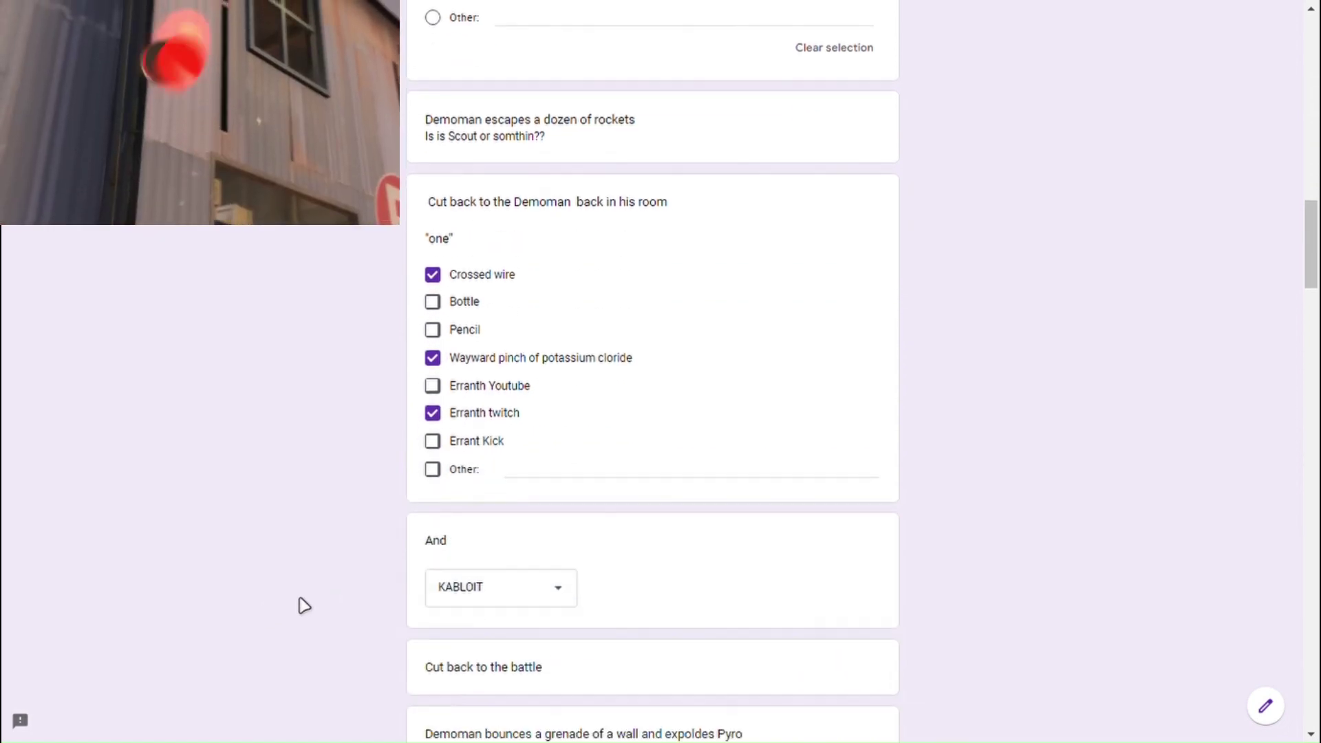
scroll(300, 605, "down", 1)
scroll(301, 605, "down", 1)
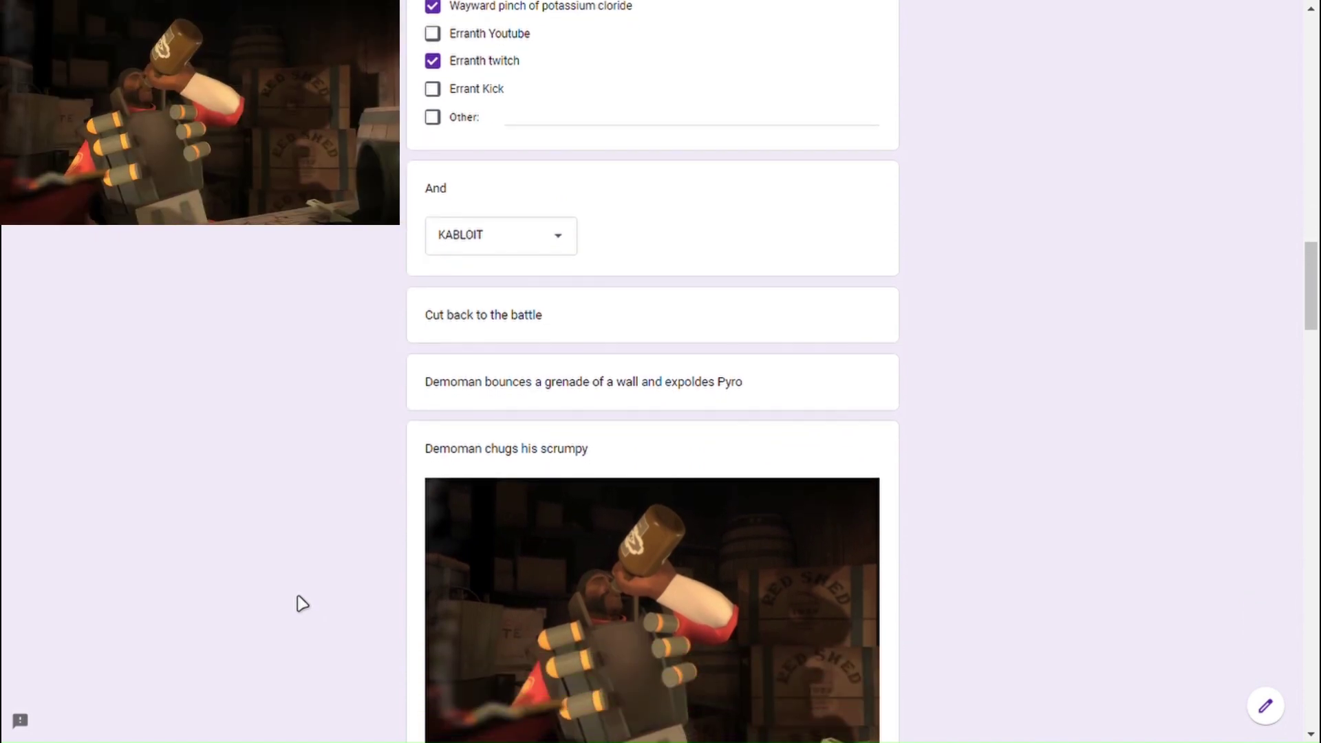
scroll(278, 581, "down", 2)
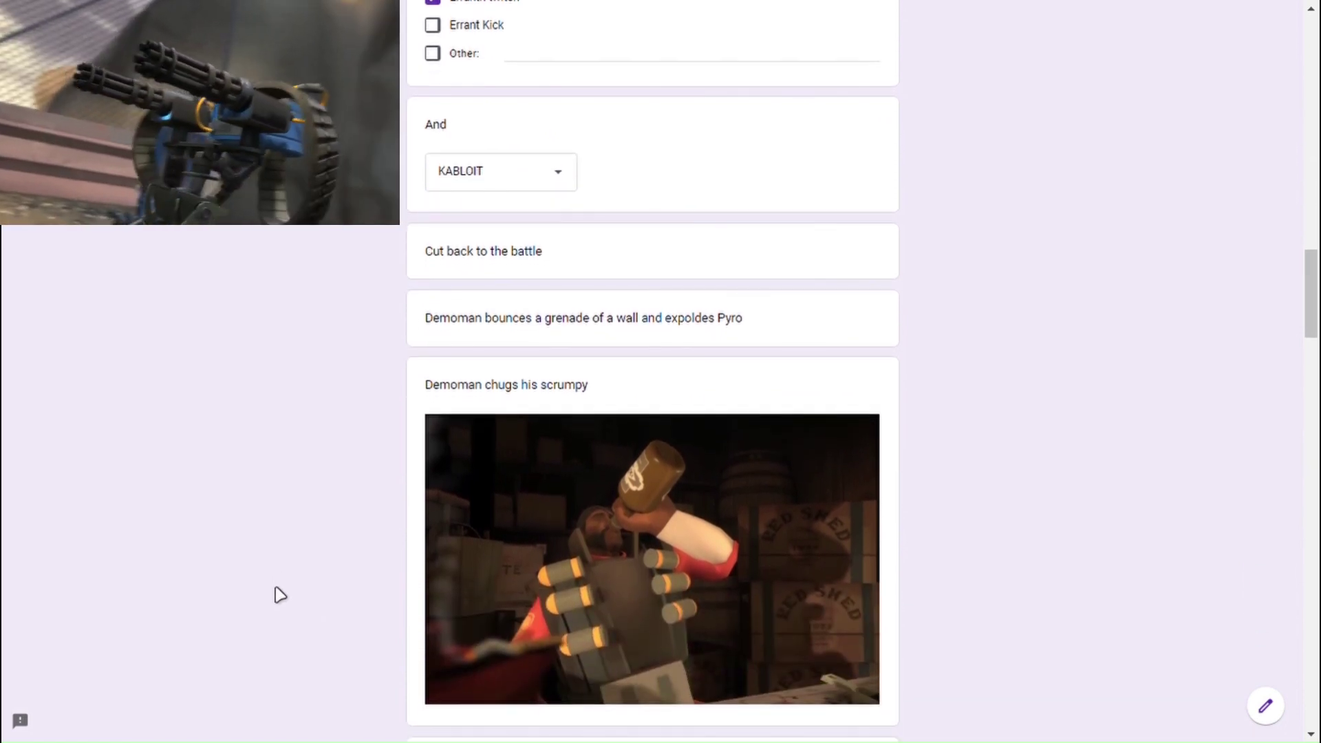
scroll(274, 602, "down", 2)
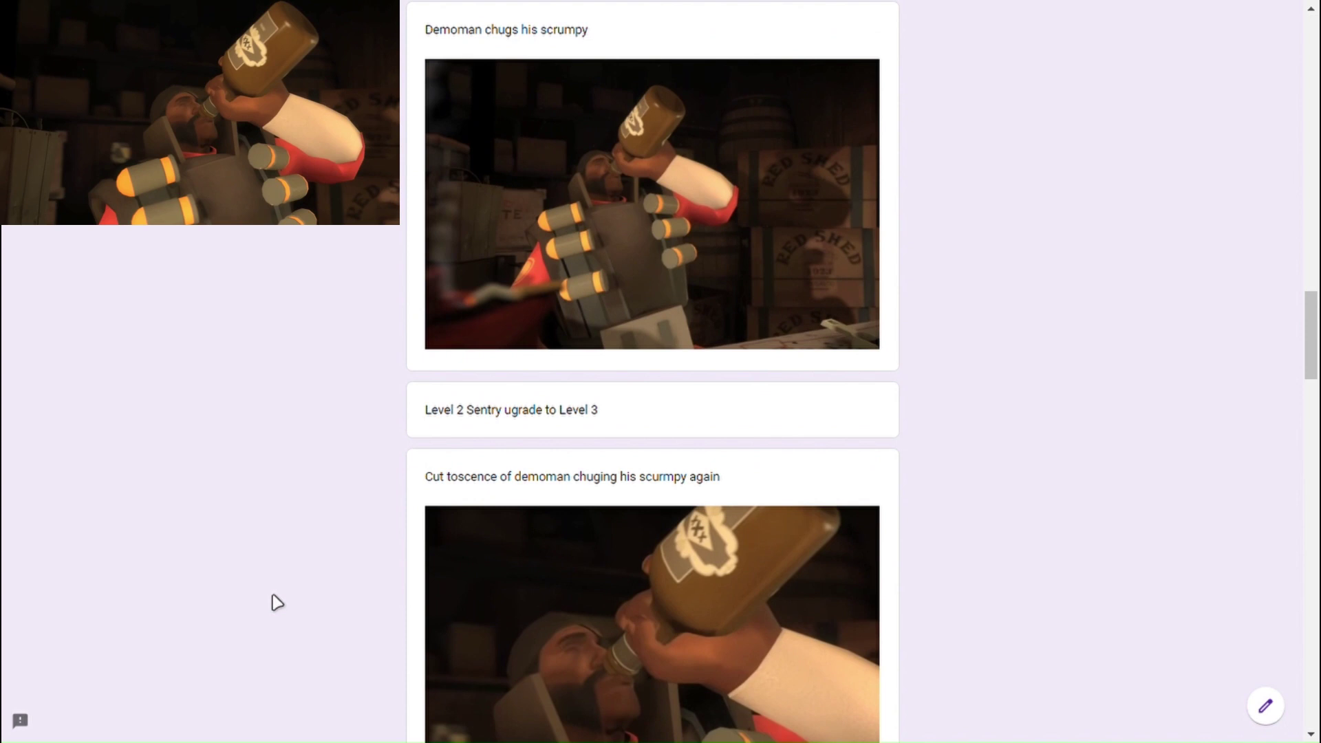
scroll(277, 603, "down", 1)
scroll(277, 604, "down", 1)
scroll(275, 604, "down", 1)
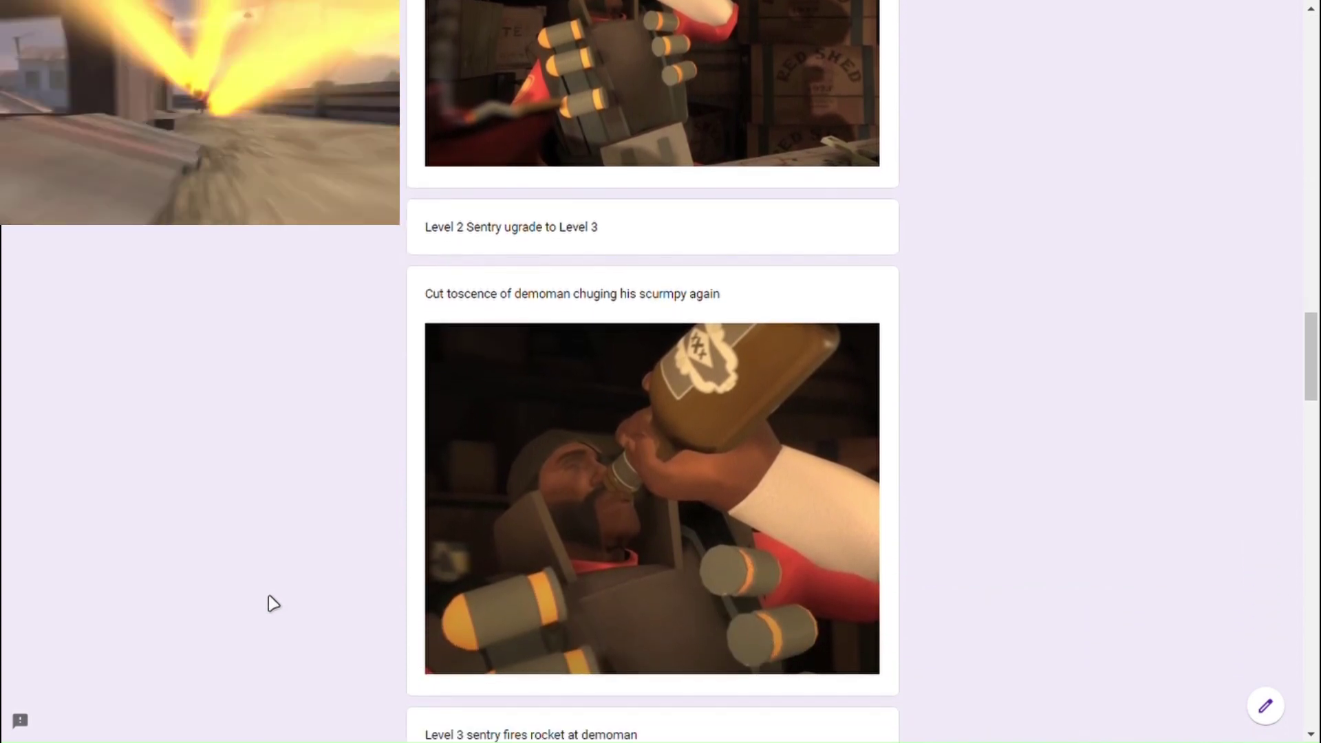
scroll(269, 605, "down", 2)
scroll(265, 607, "down", 2)
scroll(263, 618, "down", 2)
scroll(263, 623, "down", 1)
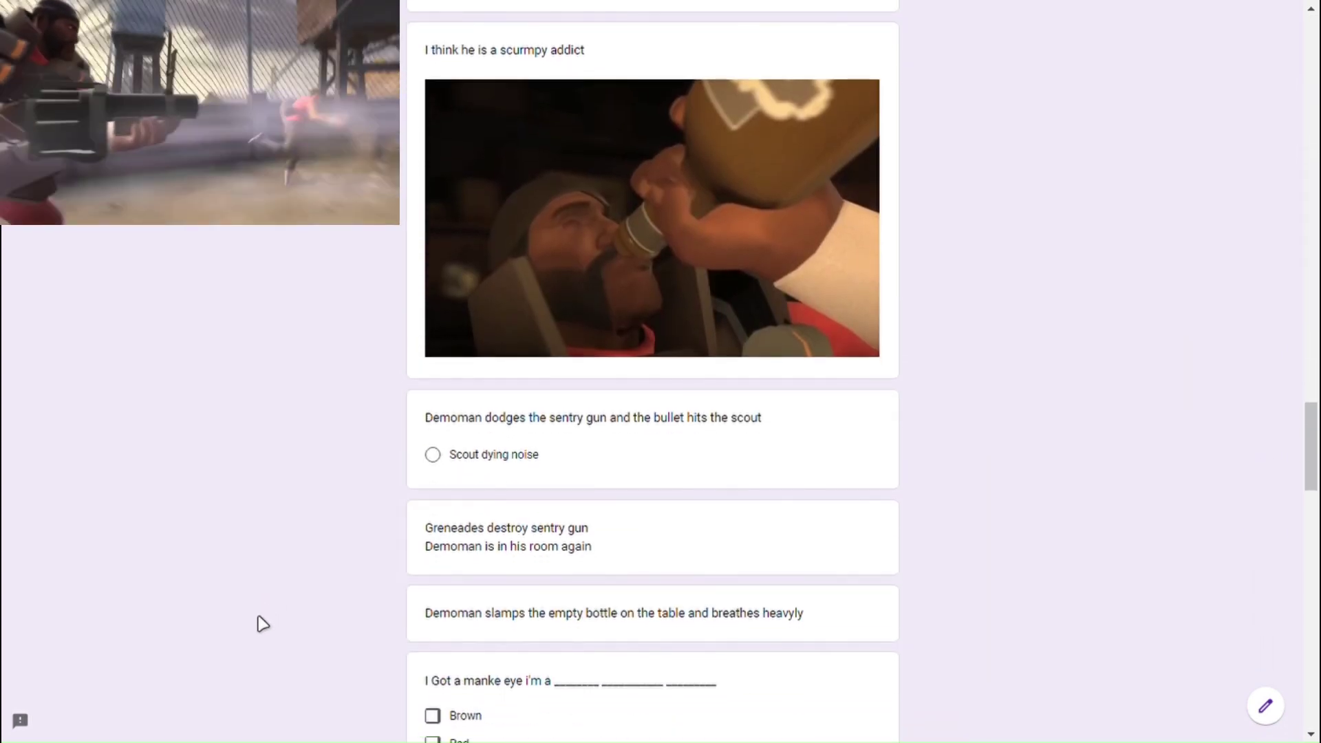
left_click(433, 453)
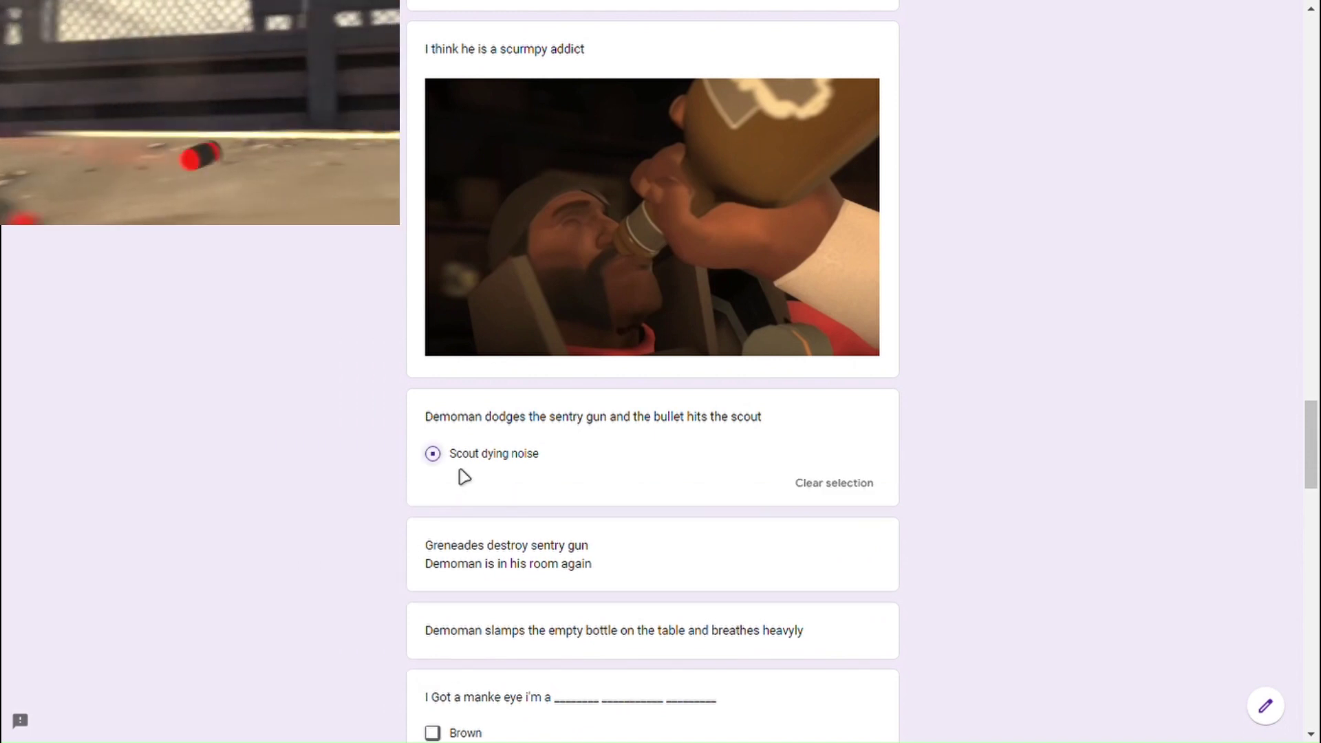
scroll(330, 557, "down", 1)
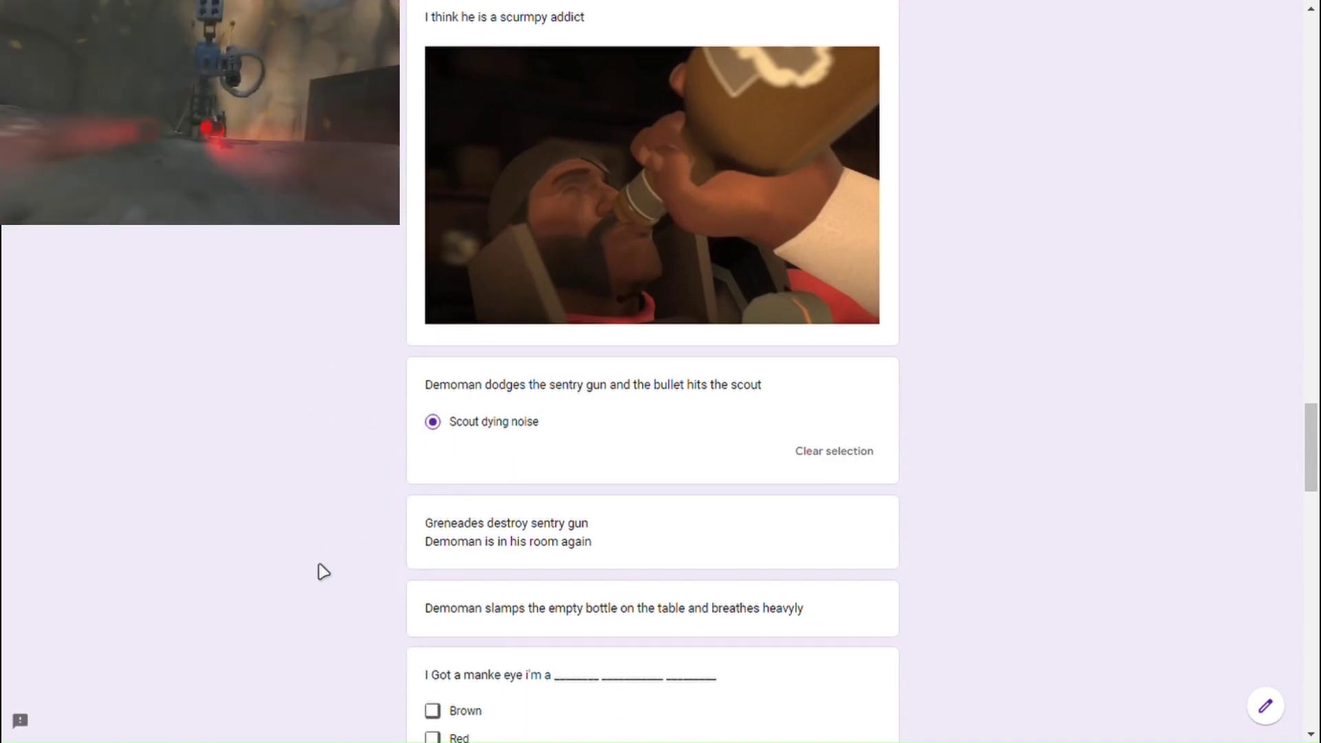
scroll(323, 571, "down", 1)
scroll(313, 567, "down", 1)
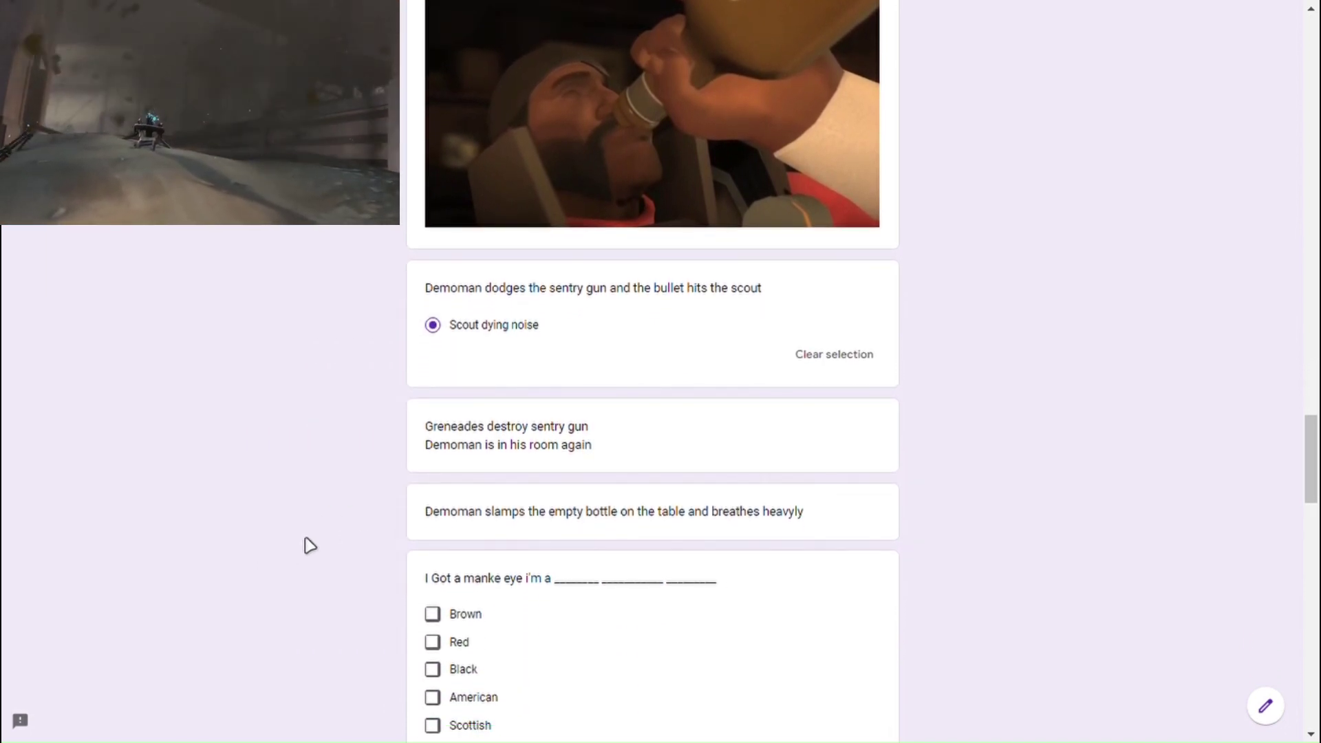
scroll(308, 545, "down", 2)
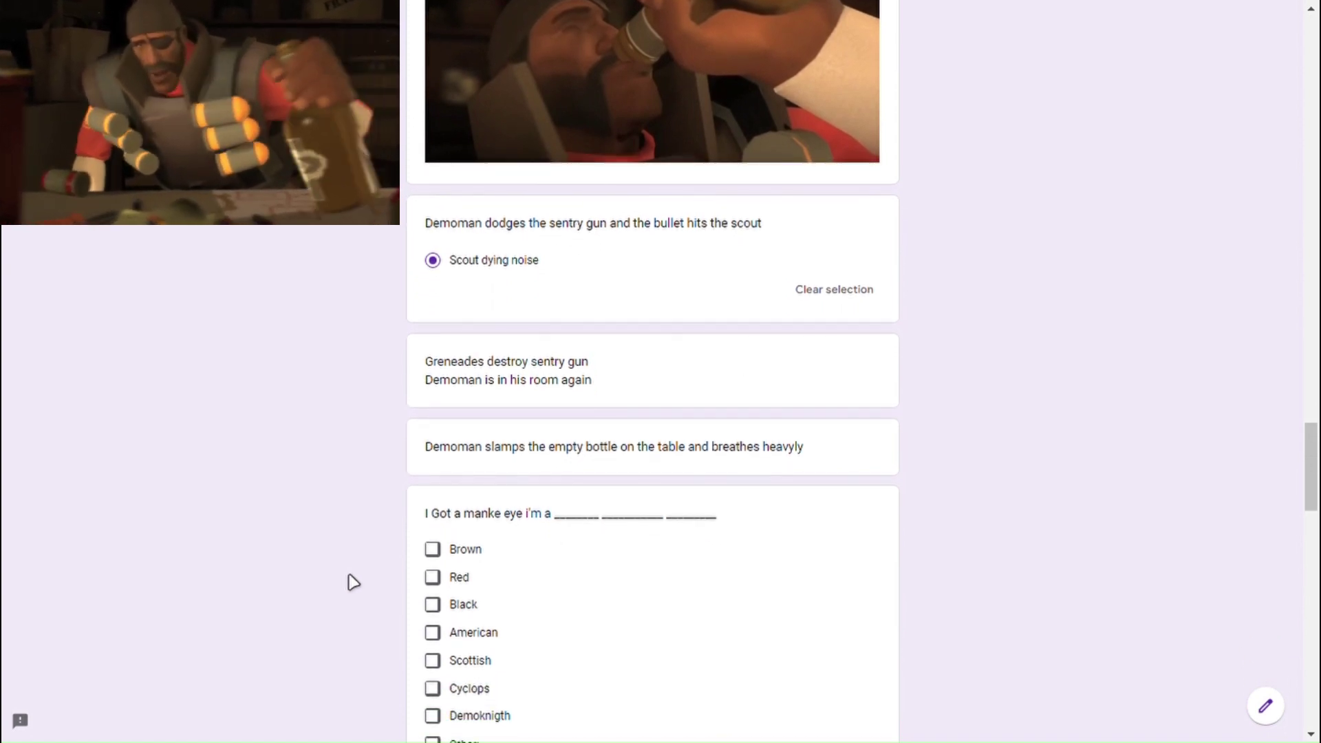
scroll(351, 581, "down", 1)
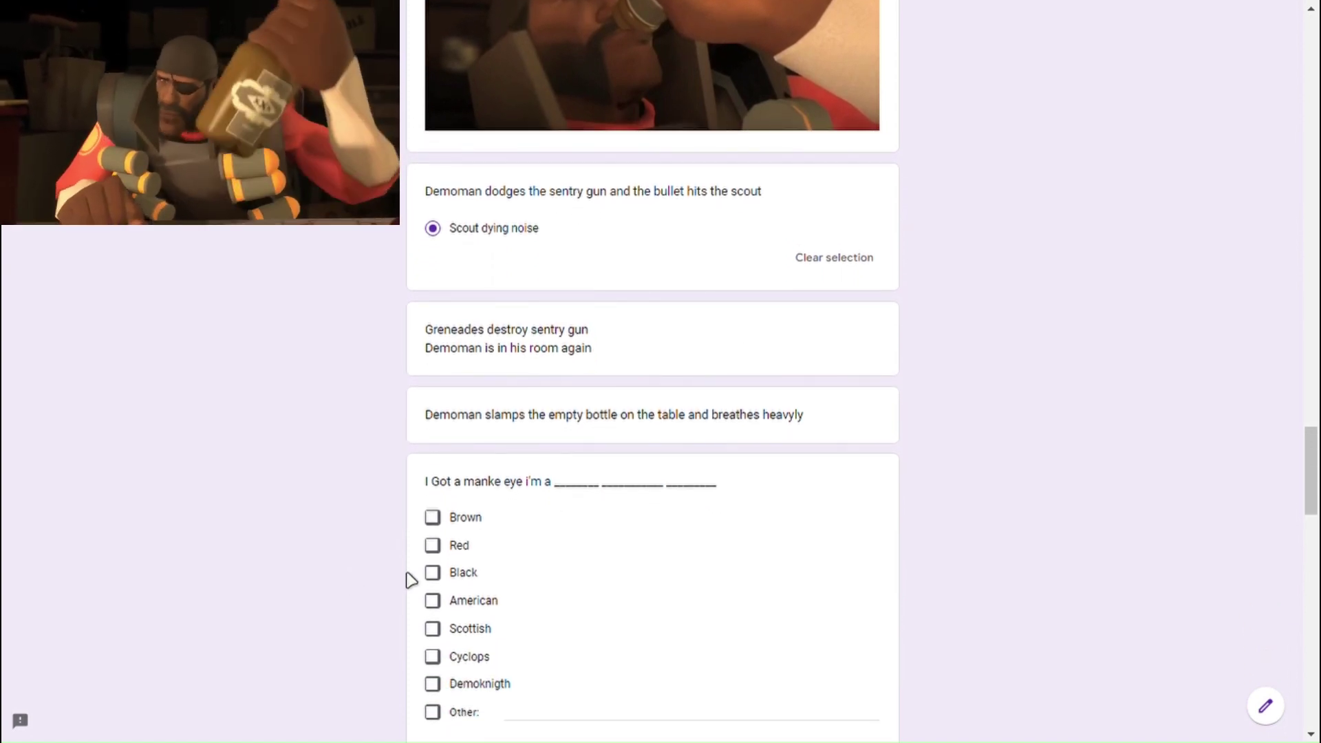
scroll(386, 569, "up", 2)
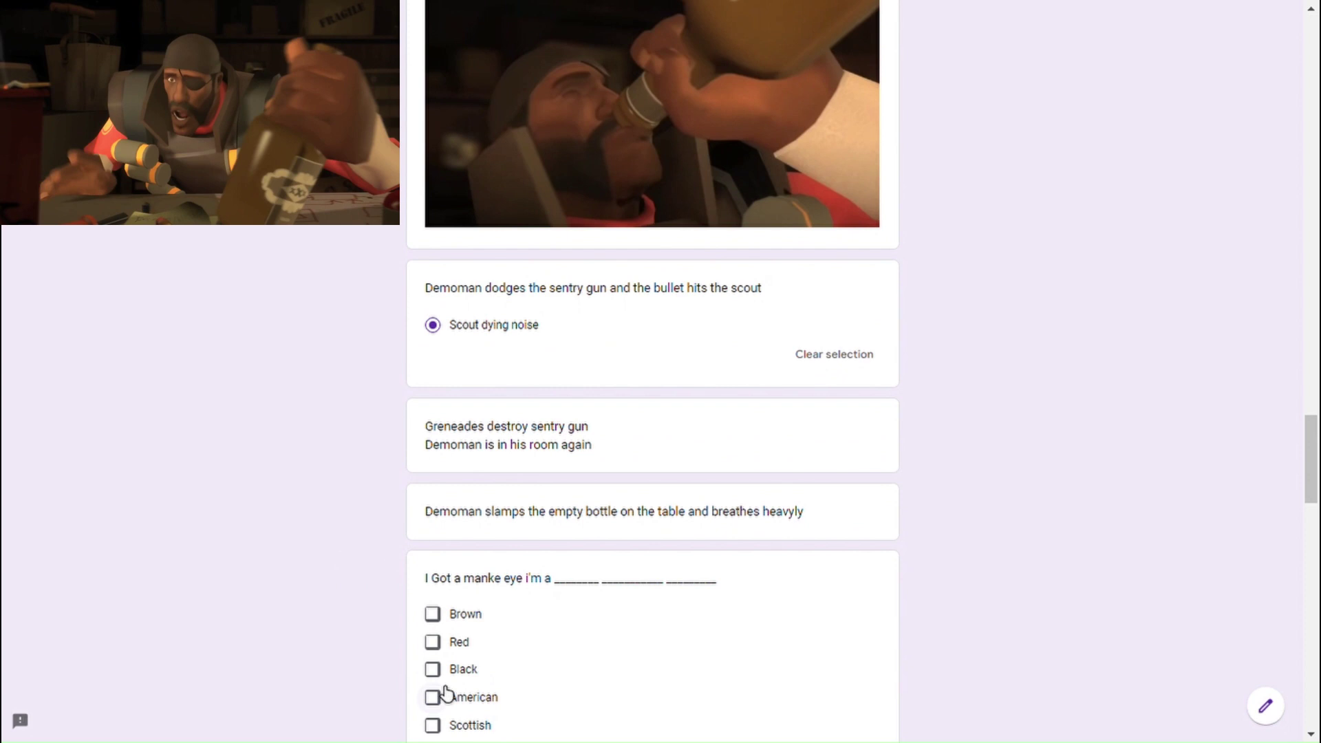
- Tick Black, Scottish and Cyclops for the manke eye question
left_click(432, 670)
scroll(439, 640, "down", 3)
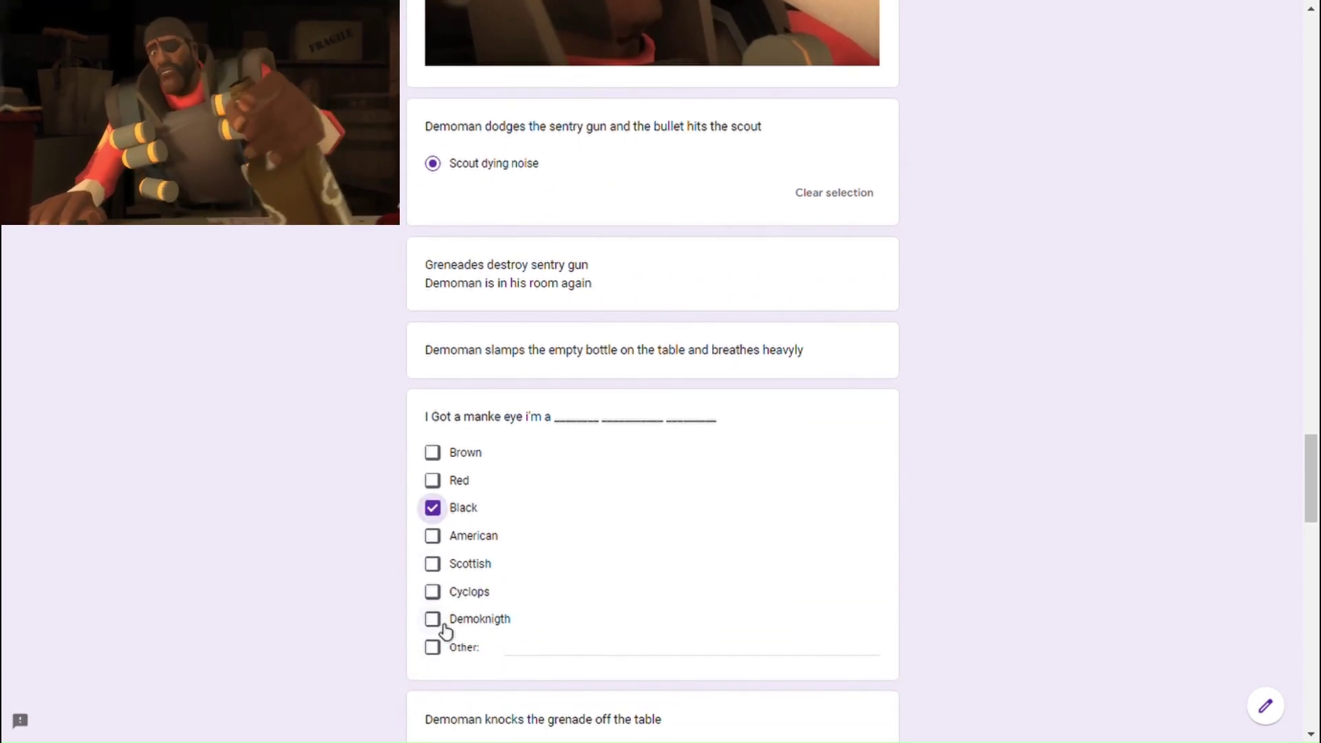
left_click(438, 566)
left_click(442, 593)
scroll(381, 582, "down", 4)
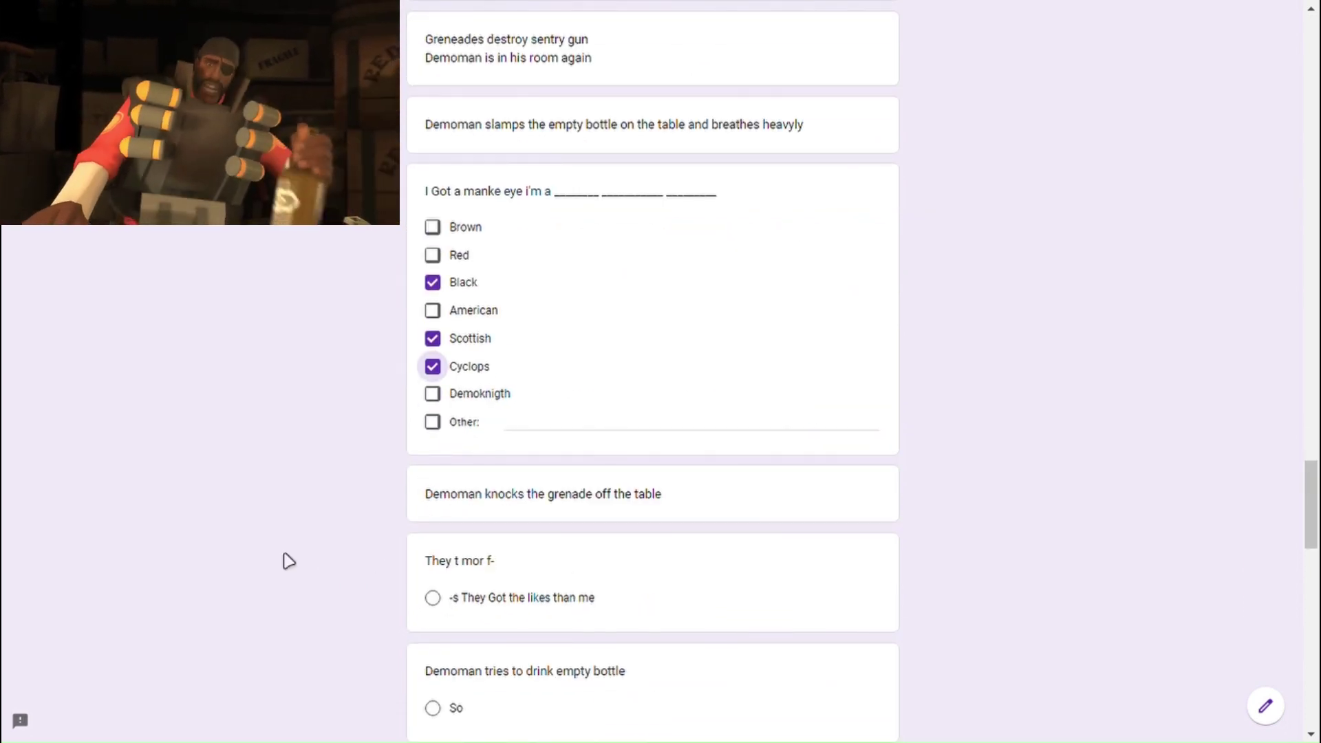
scroll(356, 570, "down", 1)
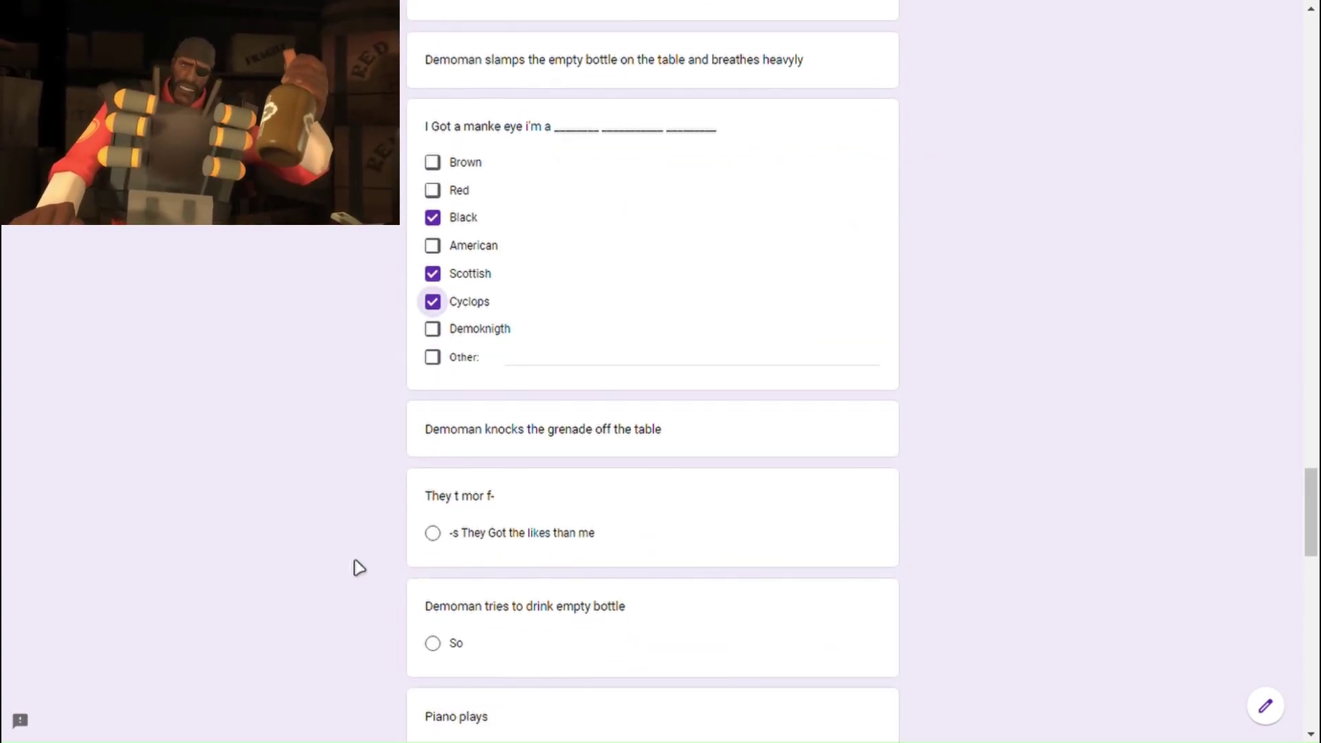
- Choose the 'They Got the likes than me' line and So, tick So cocksure, and pick Head full of eyeballs
left_click(434, 547)
scroll(334, 569, "down", 1)
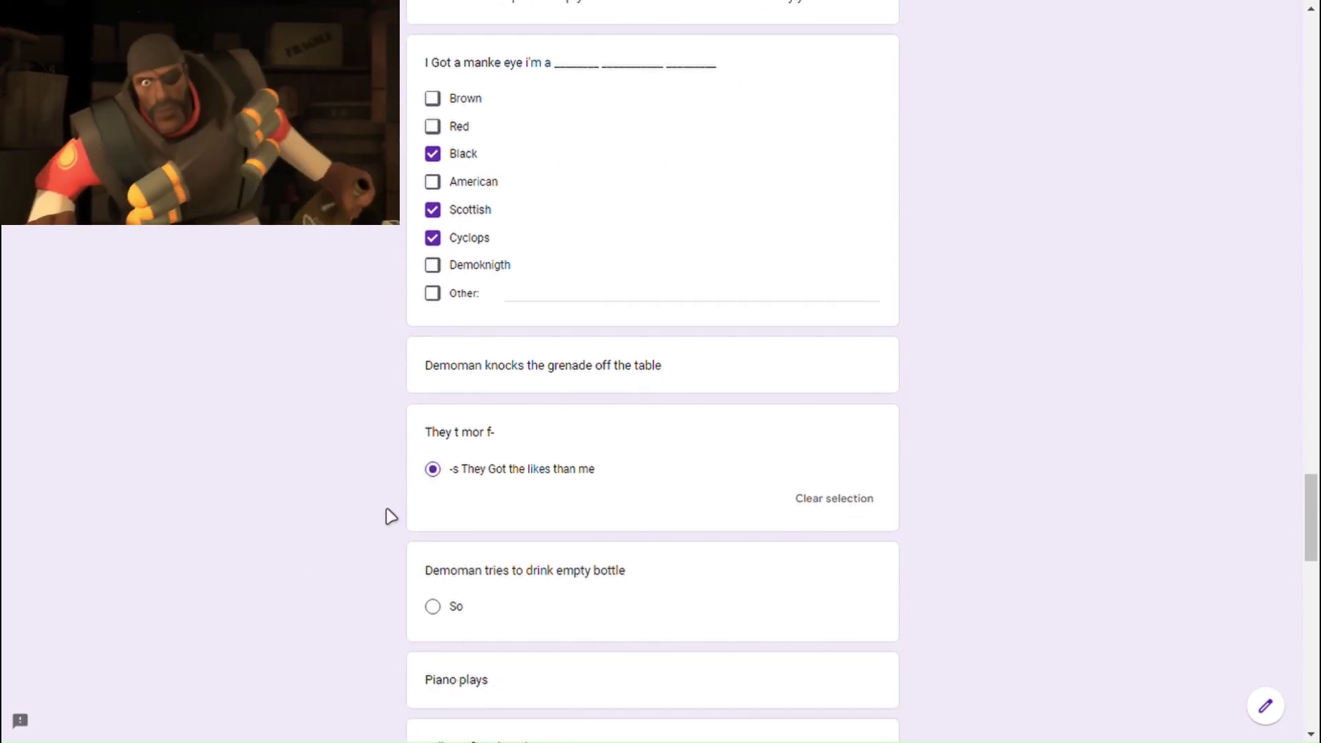
left_click(434, 608)
scroll(341, 569, "down", 4)
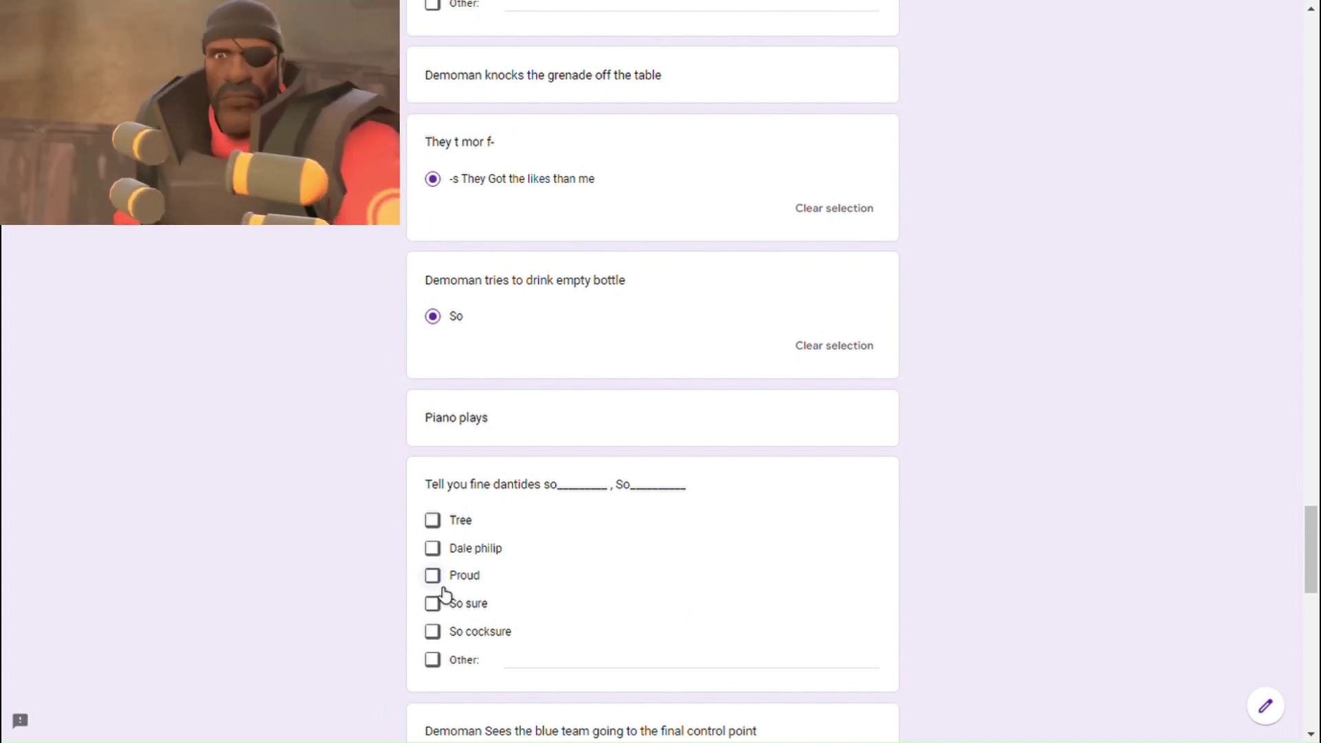
left_click(450, 639)
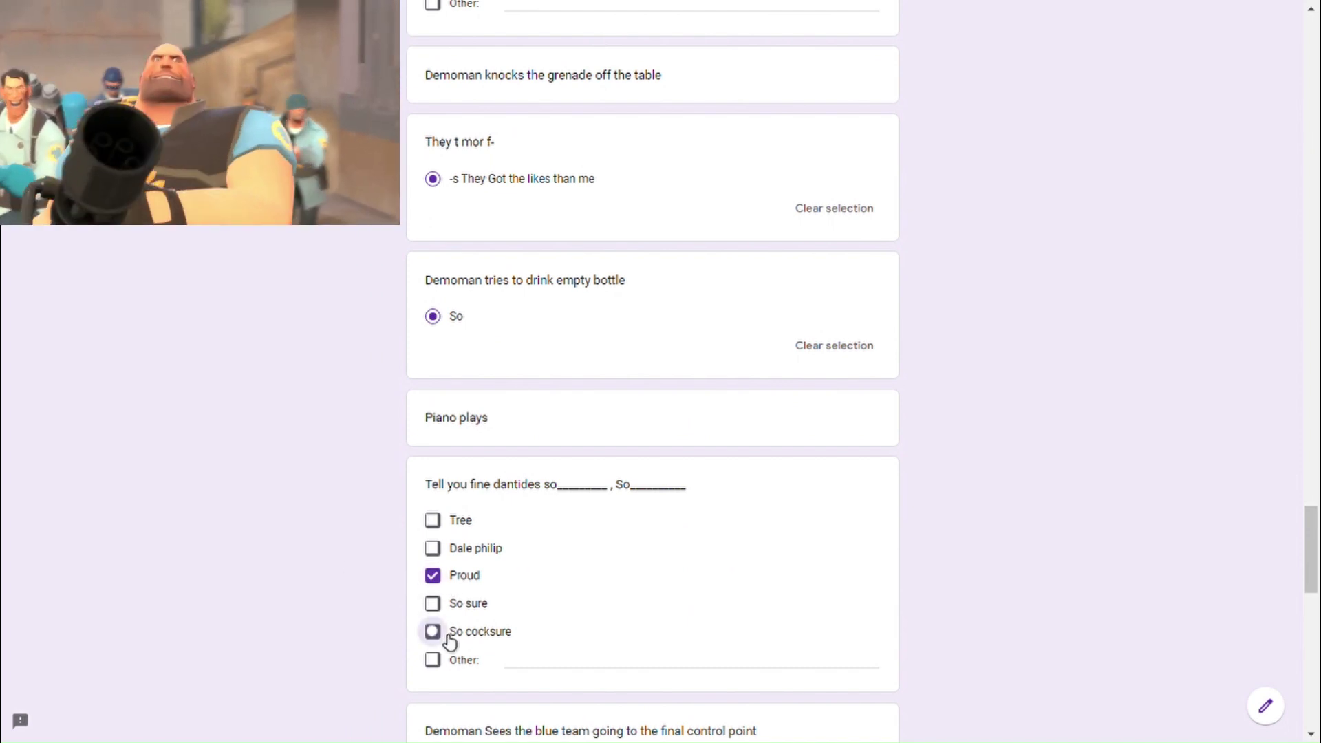
scroll(395, 634, "down", 1)
scroll(395, 634, "down", 1)
scroll(396, 634, "down", 1)
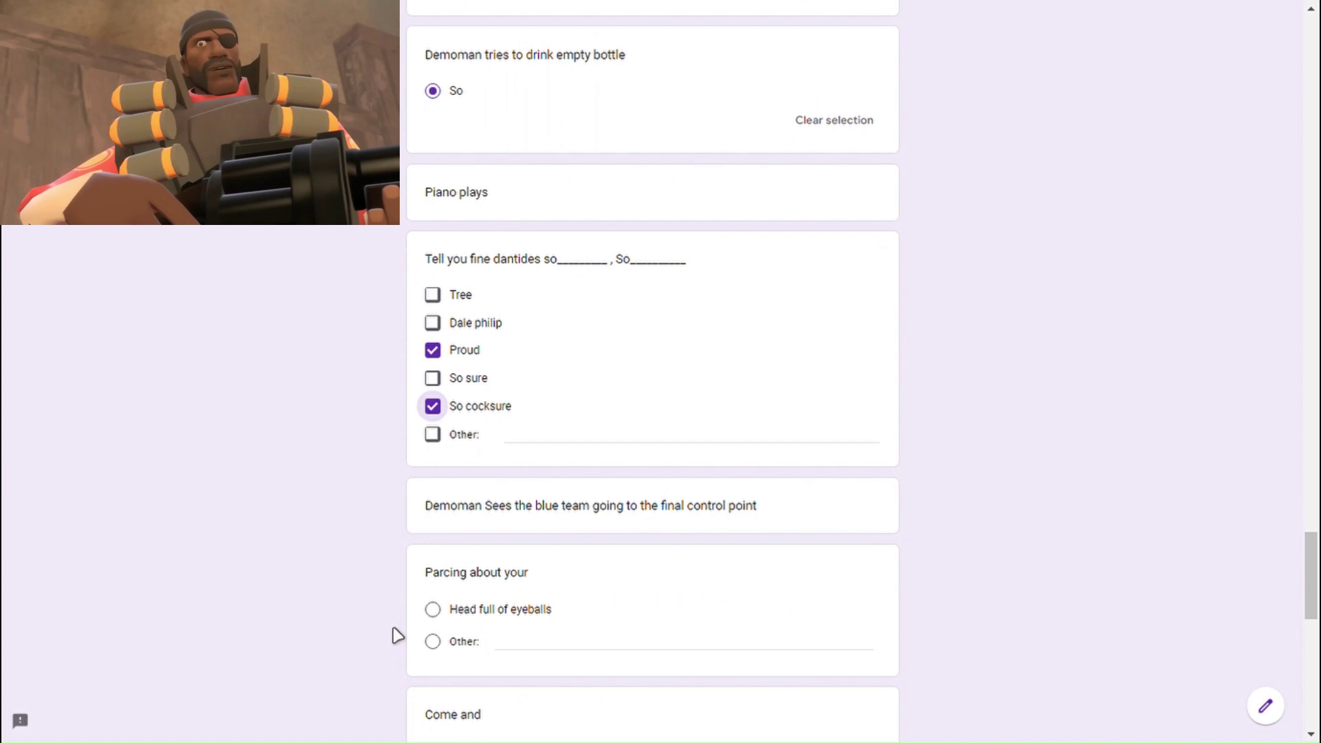
left_click(433, 608)
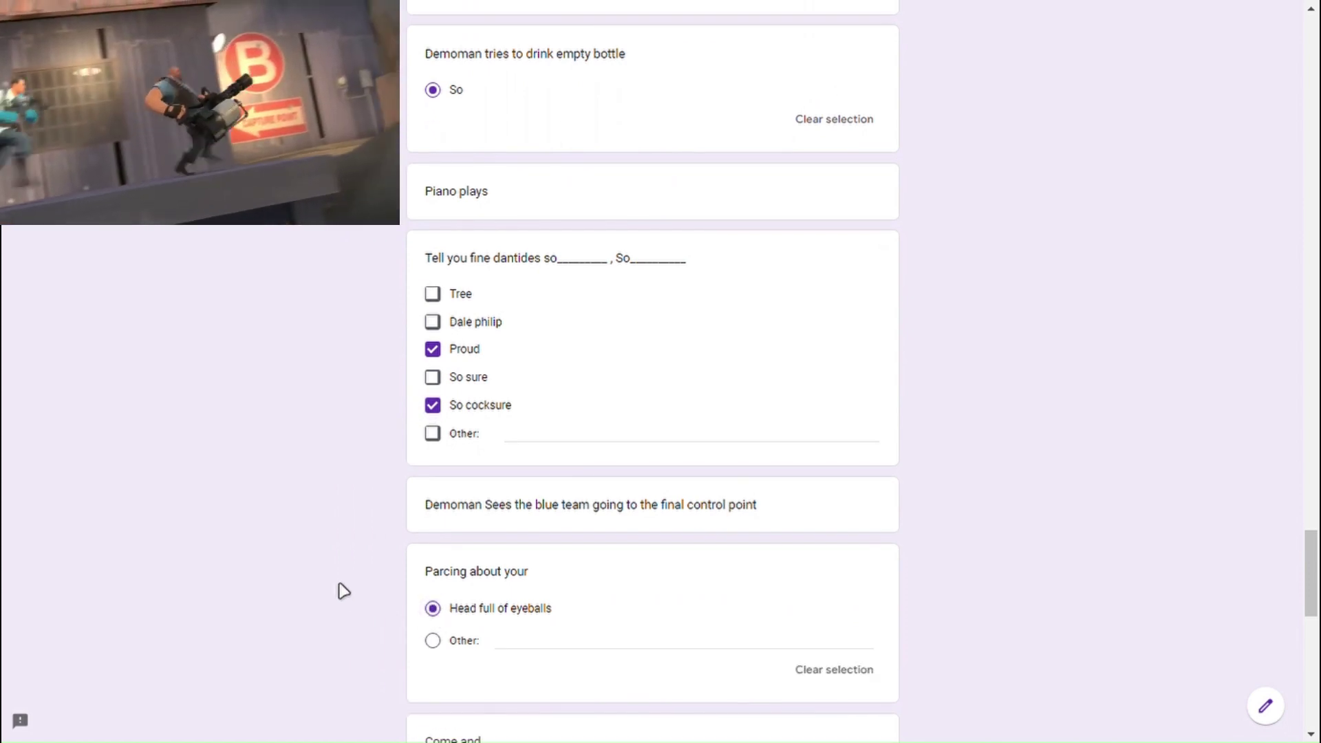
scroll(340, 590, "down", 2)
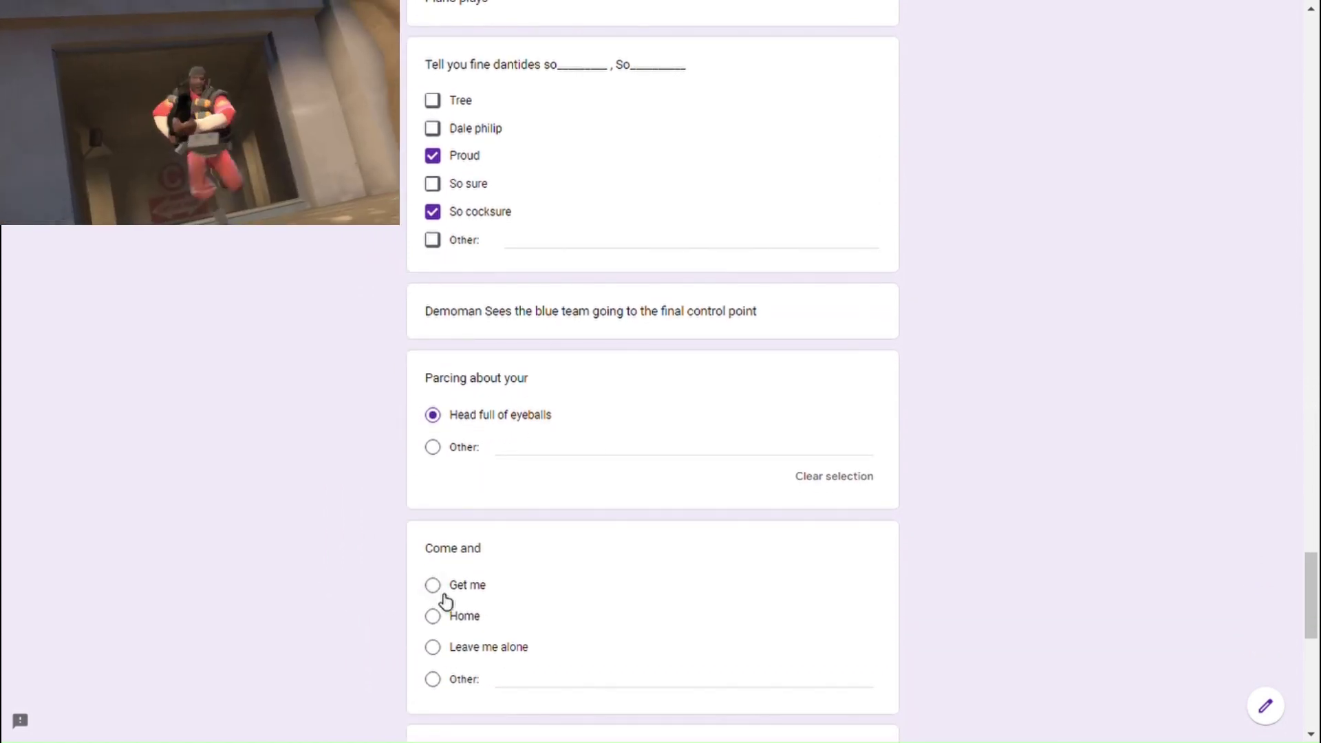
- Select 'Get me', 'Wiff of the 'ol brimbstone' and 'With a unhappy bloody end'
left_click(444, 596)
scroll(413, 634, "down", 2)
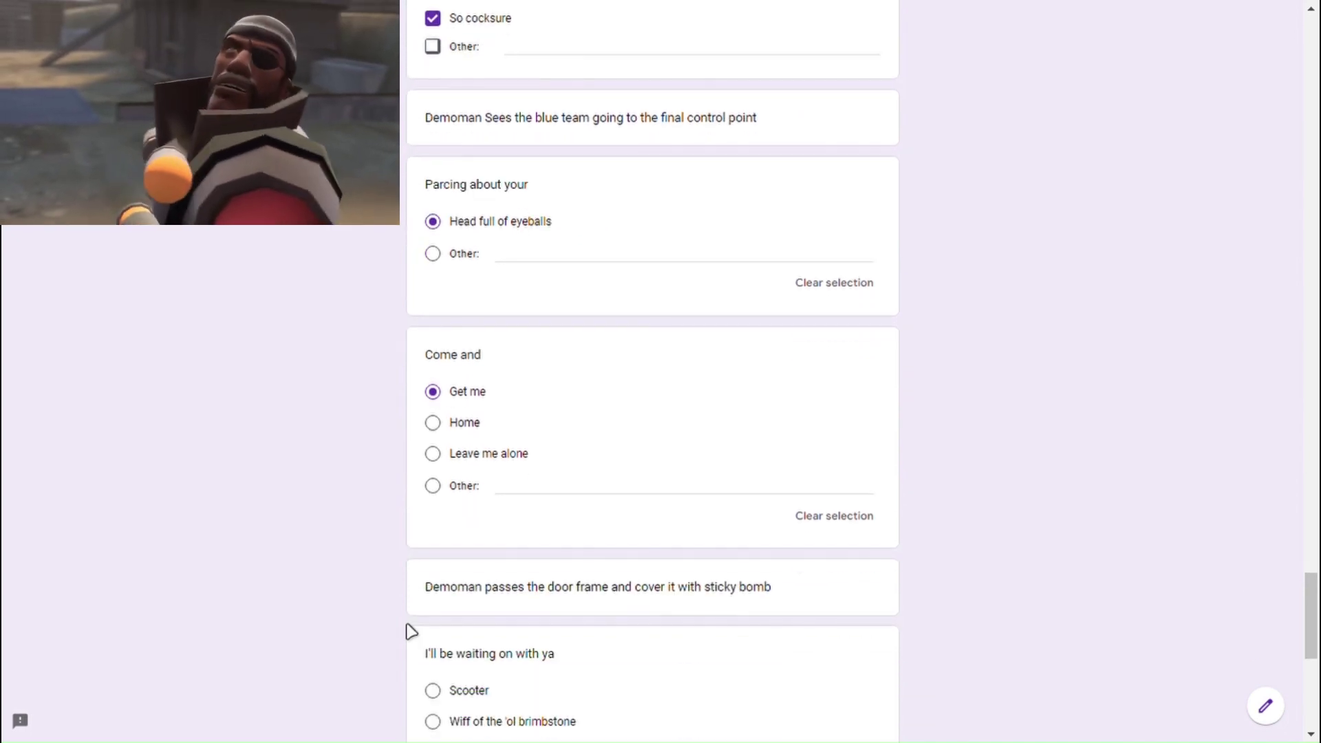
scroll(410, 632, "down", 1)
left_click(448, 598)
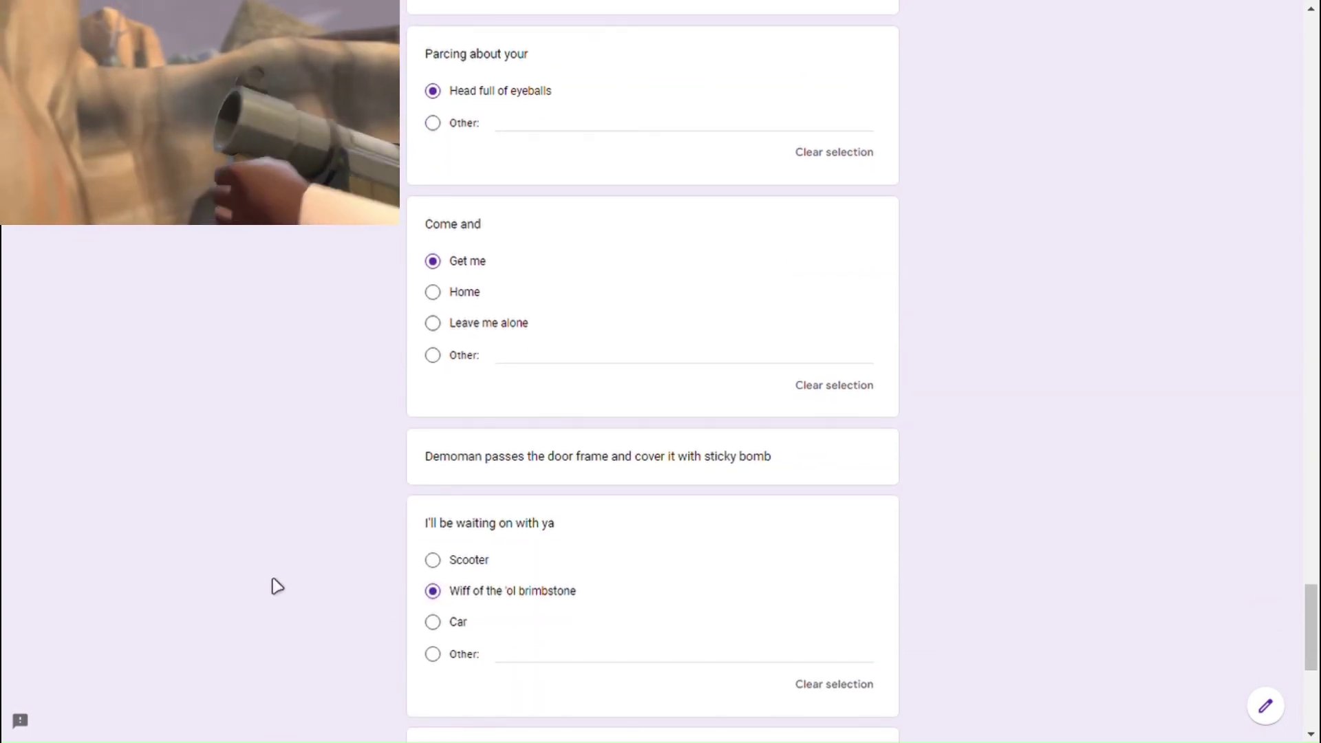
scroll(273, 585, "down", 3)
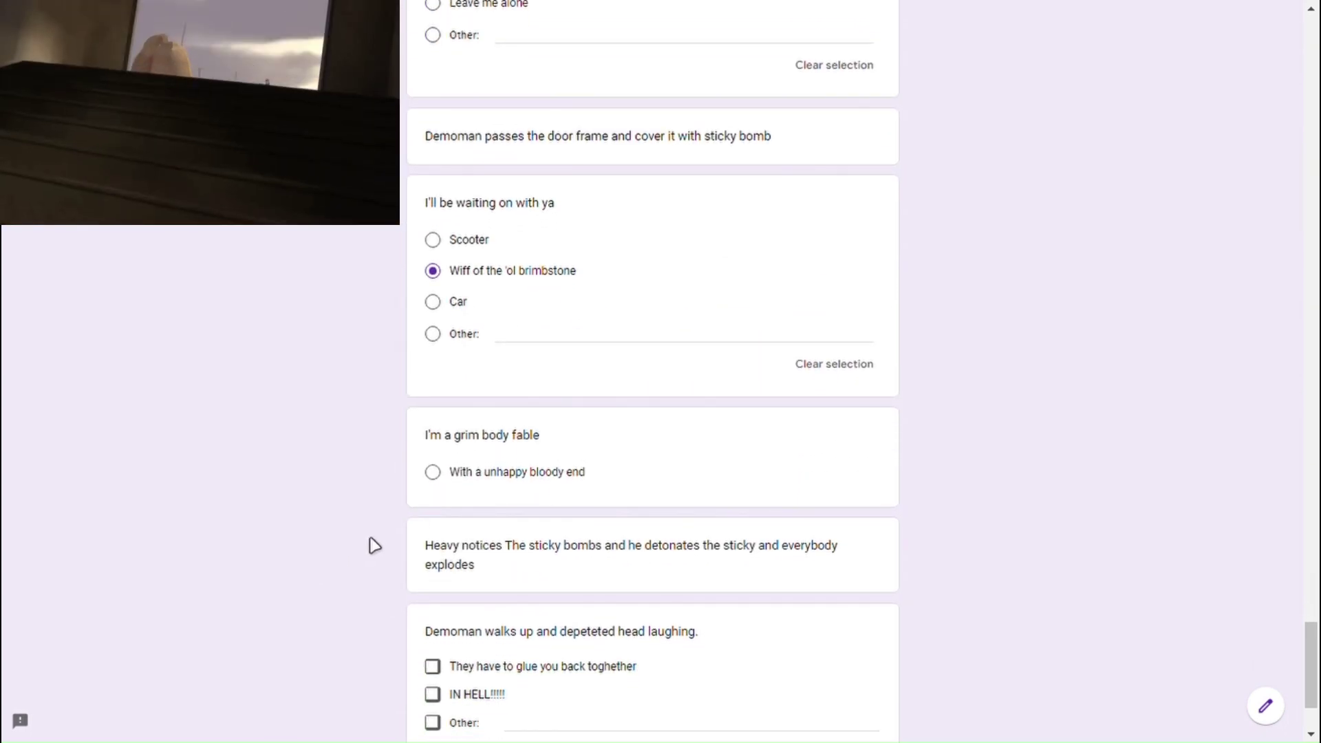
left_click(440, 486)
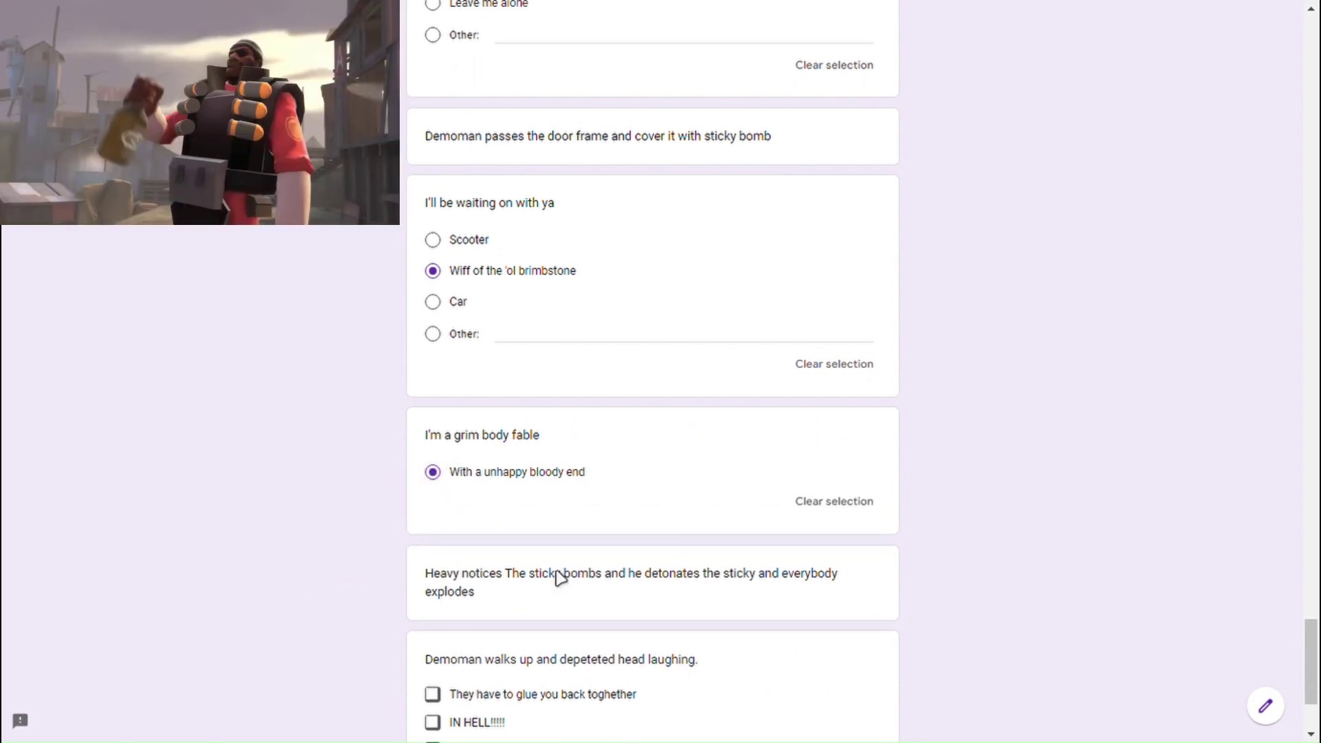
scroll(341, 569, "down", 1)
scroll(404, 603, "down", 1)
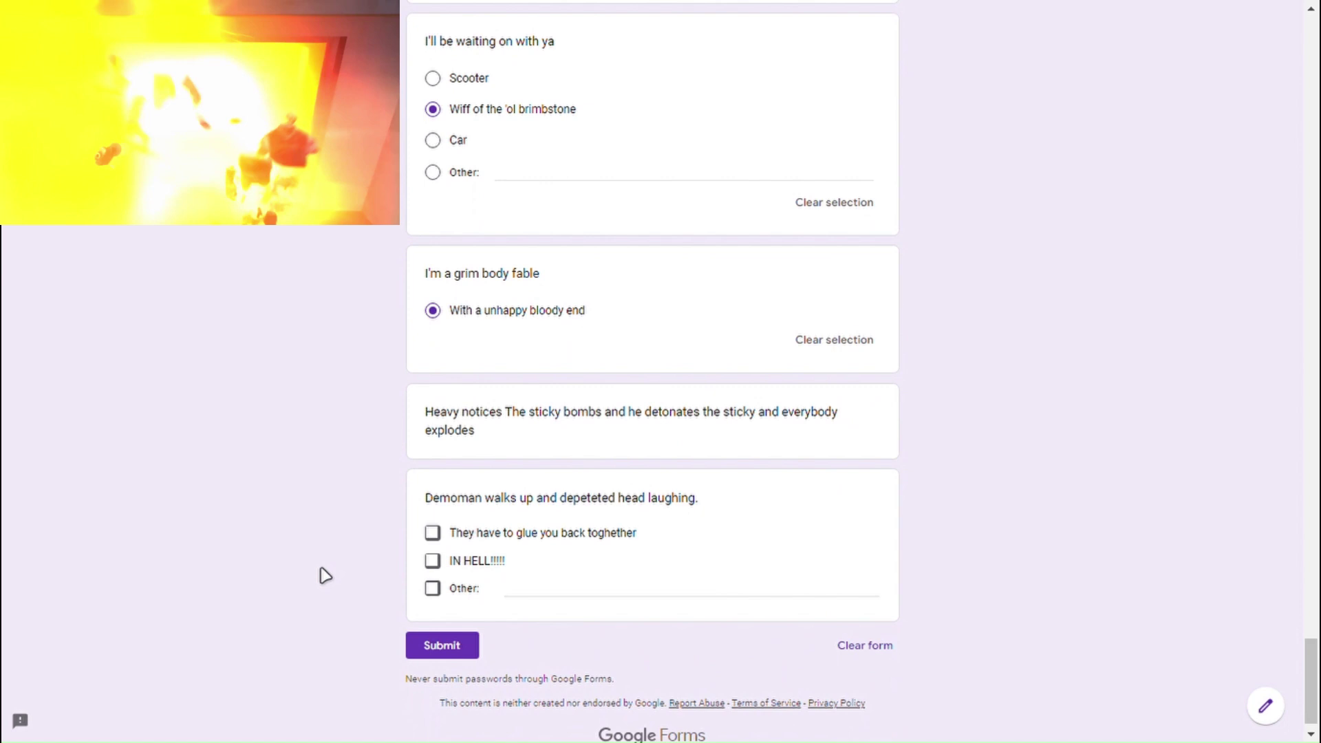